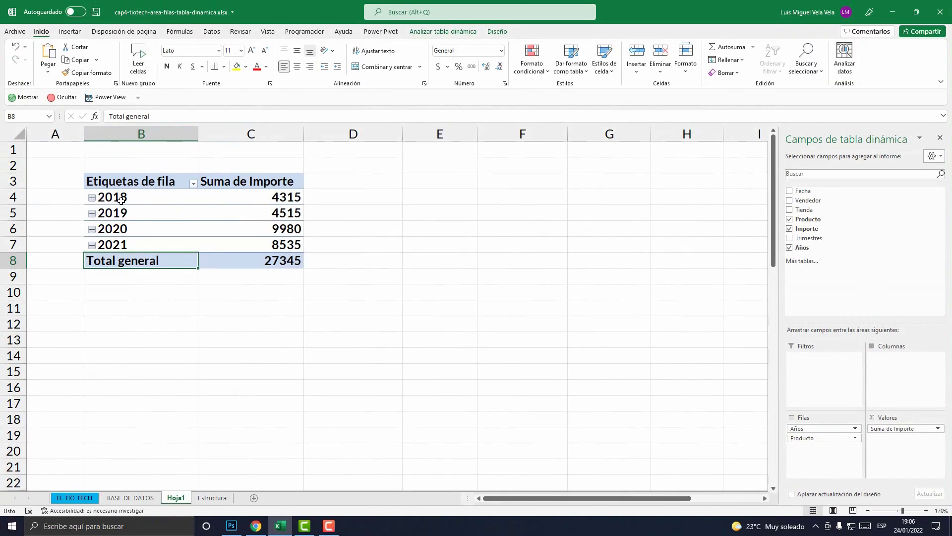
# Step: Expand the 2018 group in the pivot table, go through its products, and collapse it again
pyautogui.click(121, 198)
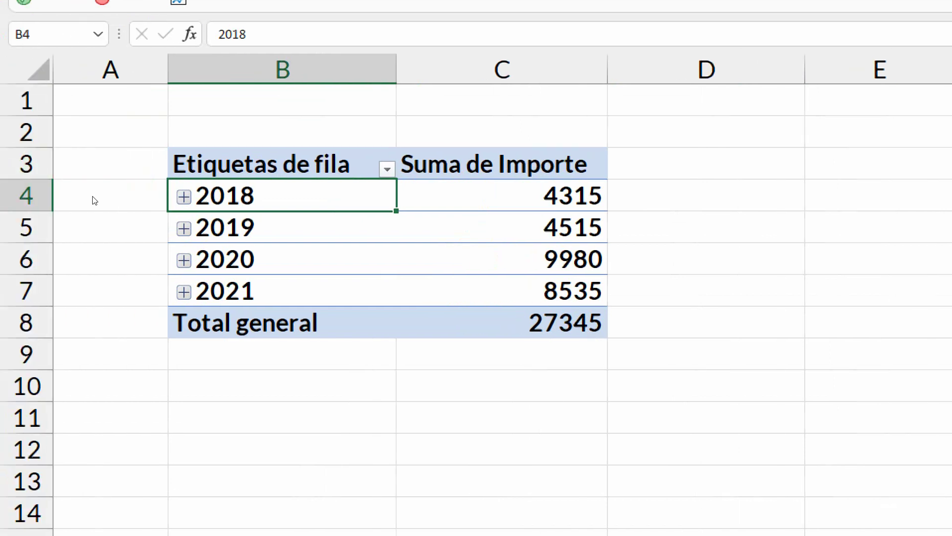
pyautogui.click(183, 197)
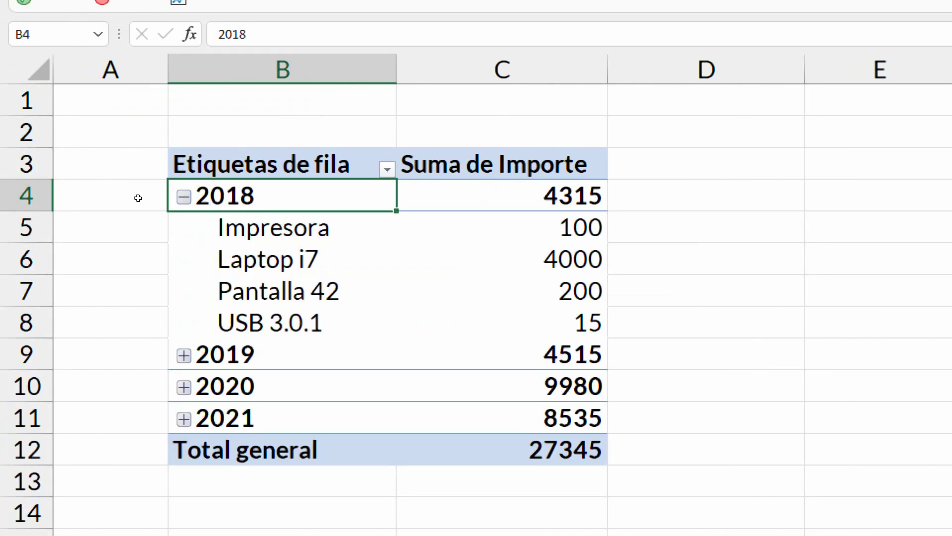
pyautogui.press('Down')
pyautogui.press('Down')
pyautogui.press('Down')
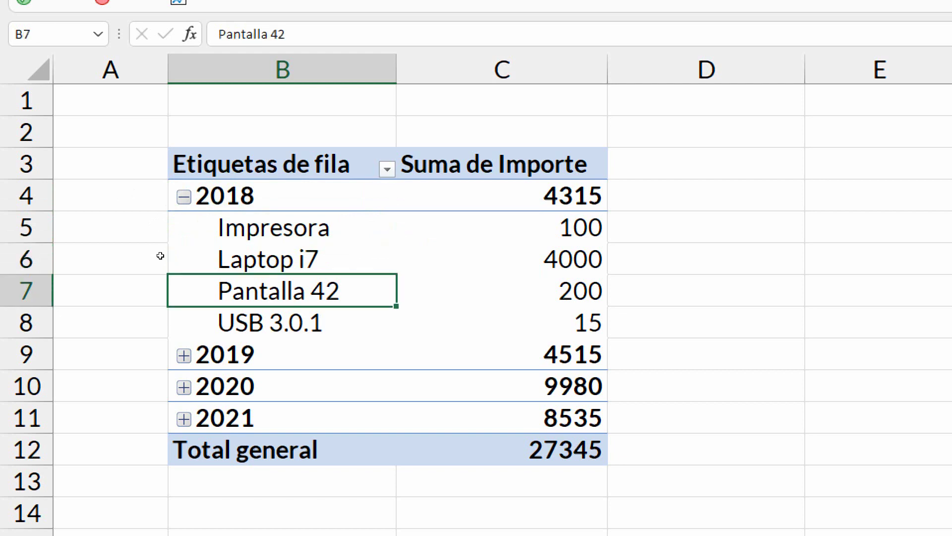
pyautogui.press('Down')
pyautogui.press('Up')
pyautogui.press('Up')
pyautogui.press('Up')
pyautogui.press('Up')
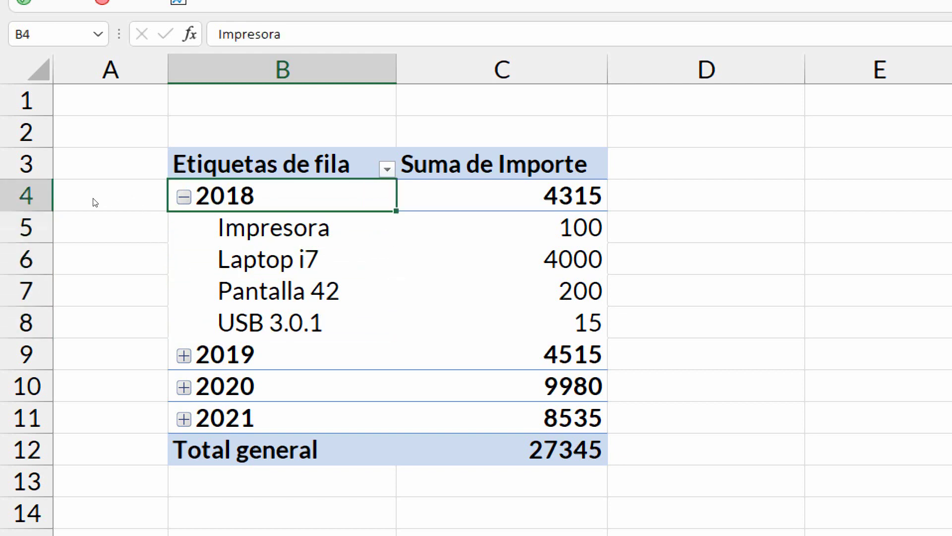
pyautogui.hotkey('alt', 'shift', '-')
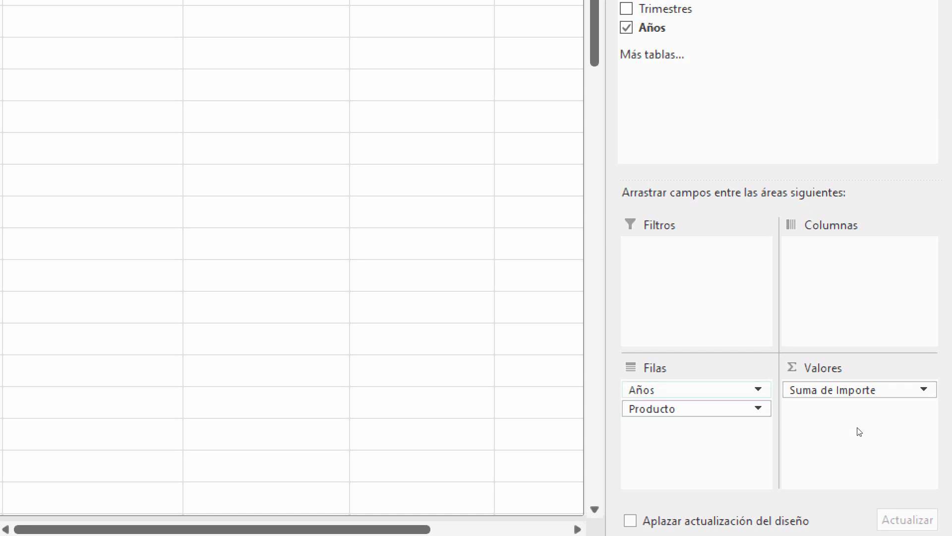
# Step: Remove the Años field from the pivot table's Filas area
pyautogui.press('space')
pyautogui.press('Up')
pyautogui.press('Up')
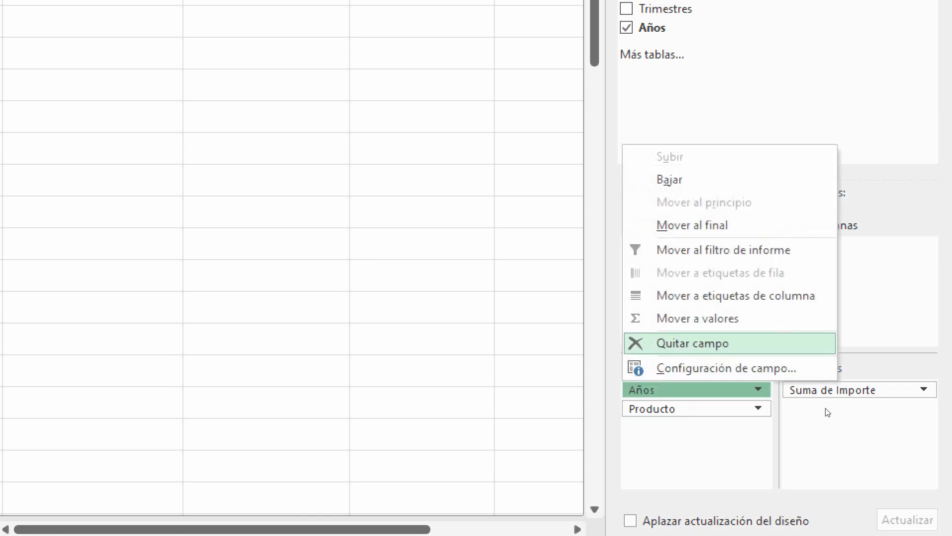
pyautogui.press('Return')
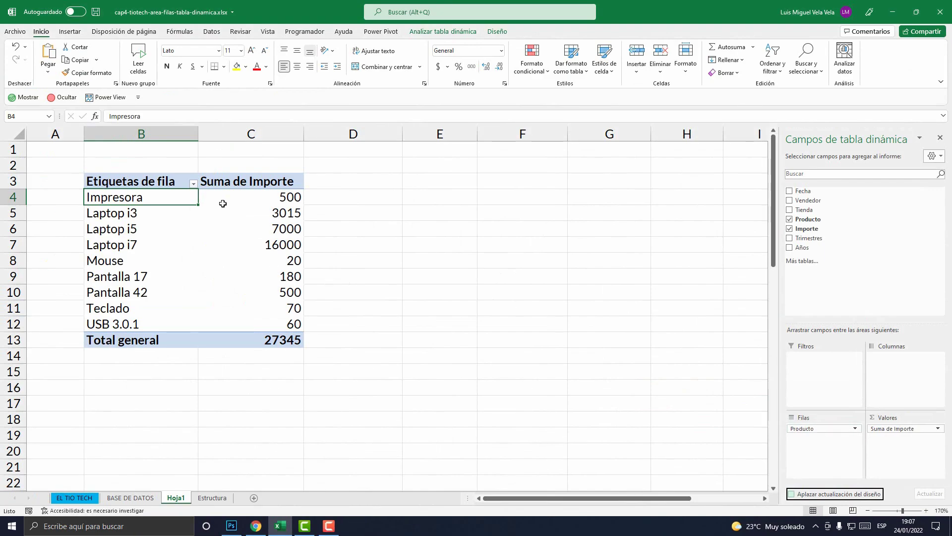
# Step: Review the Suma de Importe values by product down to the Total general row
pyautogui.moveTo(223, 203)
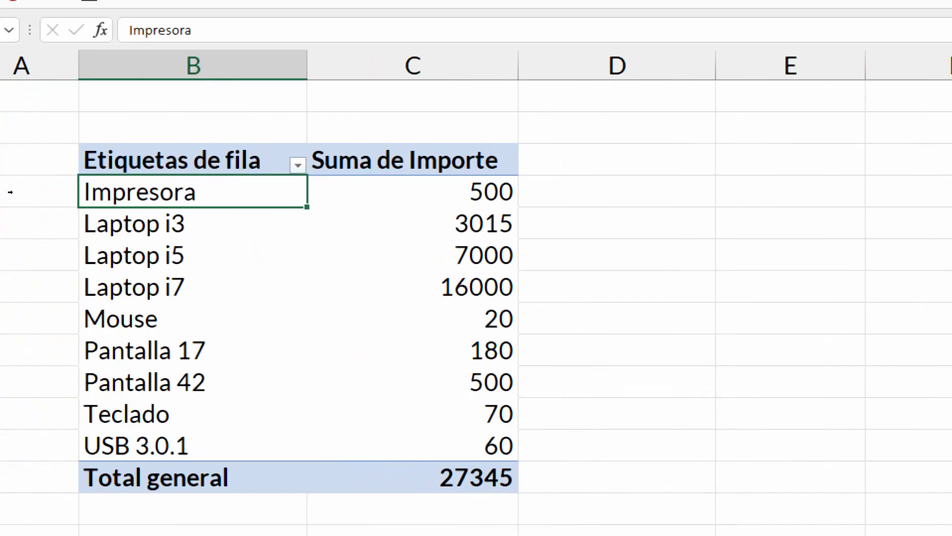
pyautogui.press('Down')
pyautogui.press('Right')
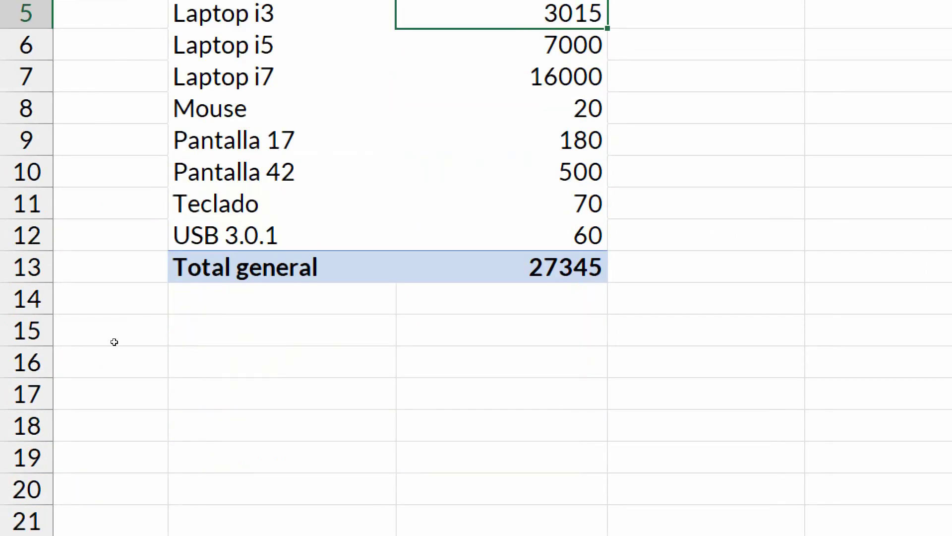
pyautogui.hotkey('ctrl', 'Down')
pyautogui.press('Left')
pyautogui.hotkey('shift', 'Right')
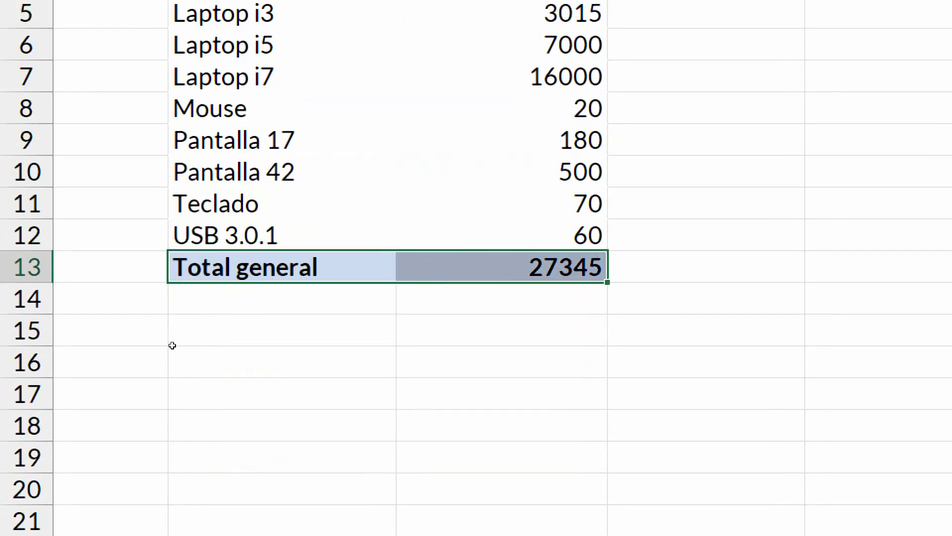
pyautogui.hotkey('shift', 'Left')
pyautogui.press('Right')
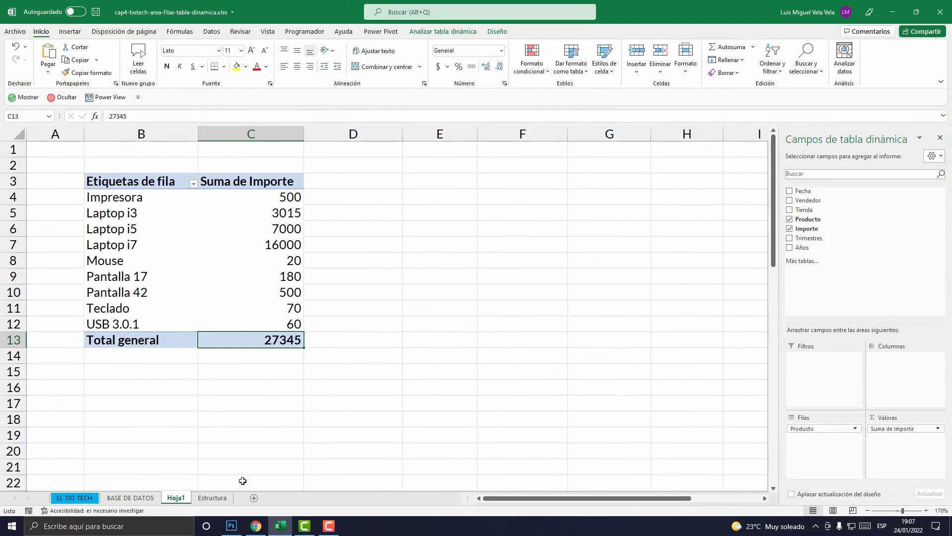
# Step: Examine the COLUMNA headings in the pivot table diagram on the Estructura sheet at 150% zoom
pyautogui.click(212, 498)
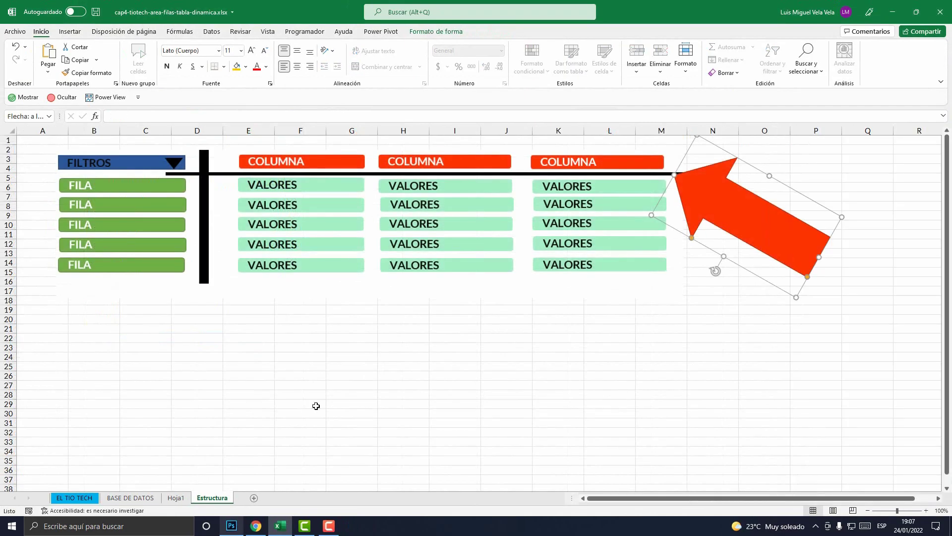
pyautogui.moveTo(698, 193)
pyautogui.mouseDown()
pyautogui.moveTo(709, 201)
pyautogui.moveTo(698, 192)
pyautogui.mouseUp()
pyautogui.click(698, 191)
pyautogui.click(925, 511)
pyautogui.click(925, 510)
pyautogui.click(925, 510)
pyautogui.click(925, 510)
pyautogui.click(925, 510)
pyautogui.moveTo(713, 500); pyautogui.dragTo(599, 502)
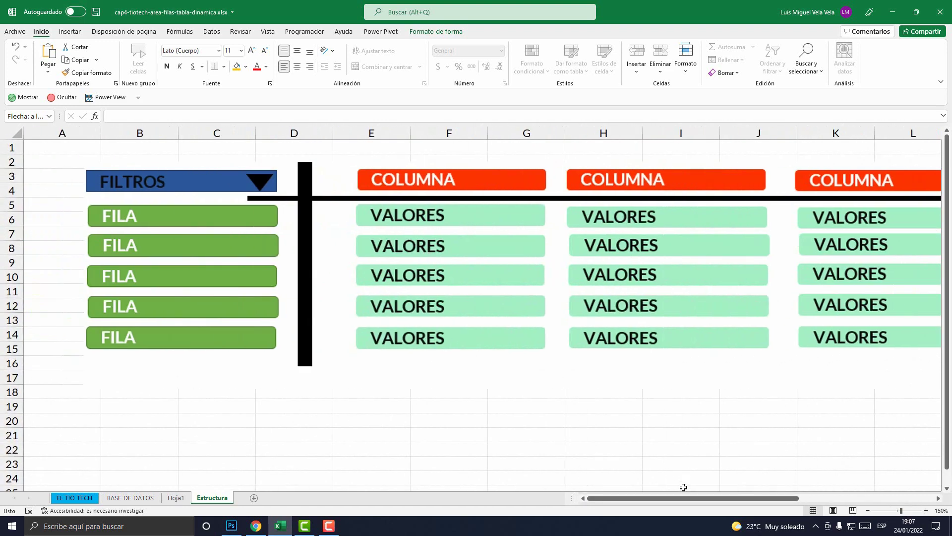
pyautogui.moveTo(684, 499); pyautogui.dragTo(742, 493)
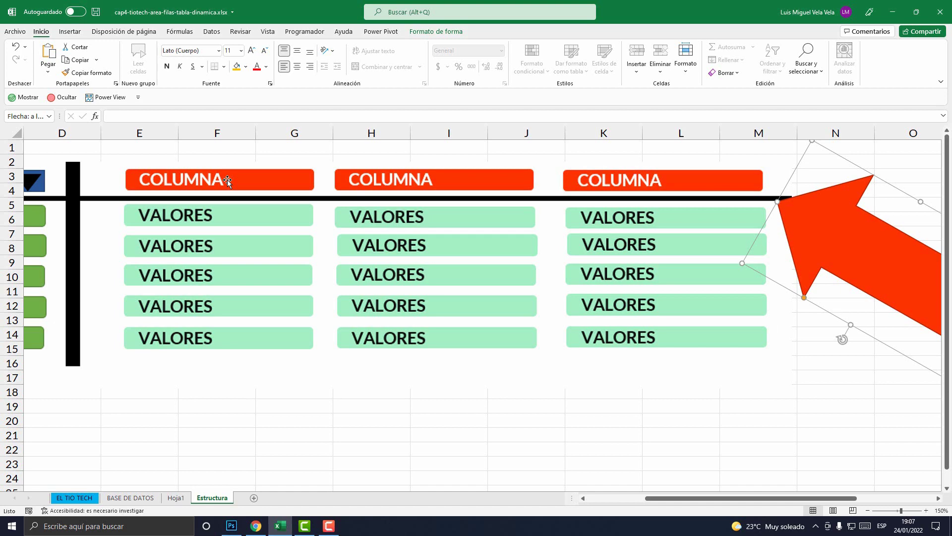
# Step: Add the Vendedor field to the Columnas area of the pivot table on Hoja1
pyautogui.click(176, 498)
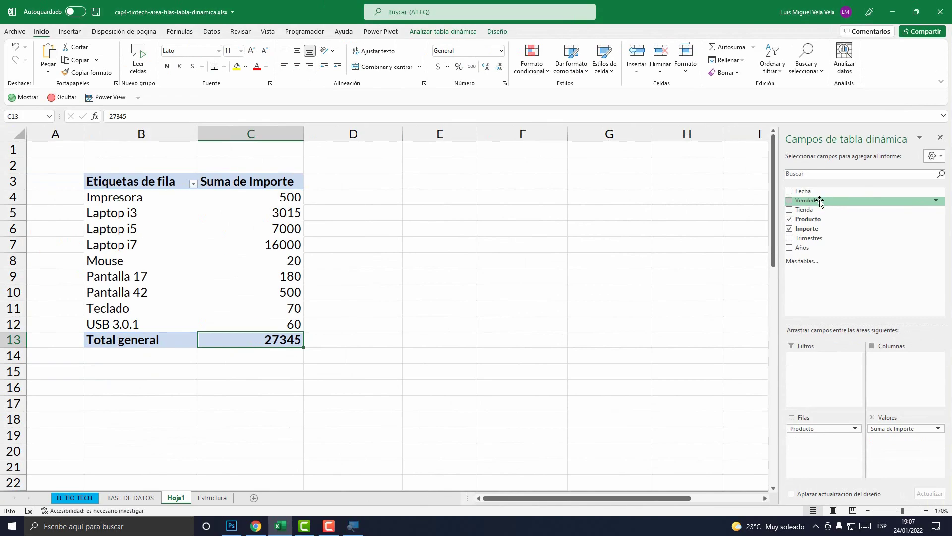
pyautogui.moveTo(820, 202); pyautogui.dragTo(878, 534)
pyautogui.moveTo(916, 367); pyautogui.dragTo(919, 367)
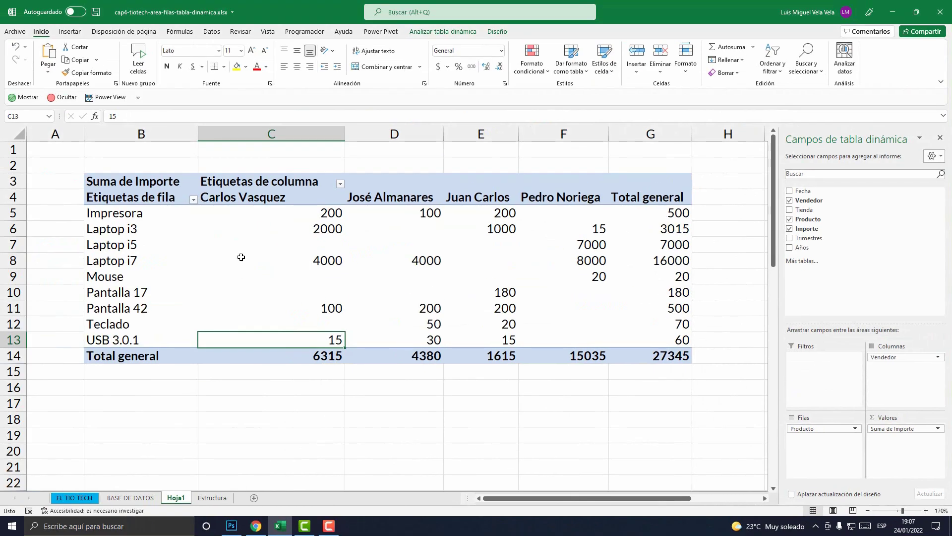
# Step: Fill the first seller's Impresora and Laptop i3 amounts, cells C5 and C6, with yellow
pyautogui.moveTo(241, 241)
pyautogui.click(243, 197)
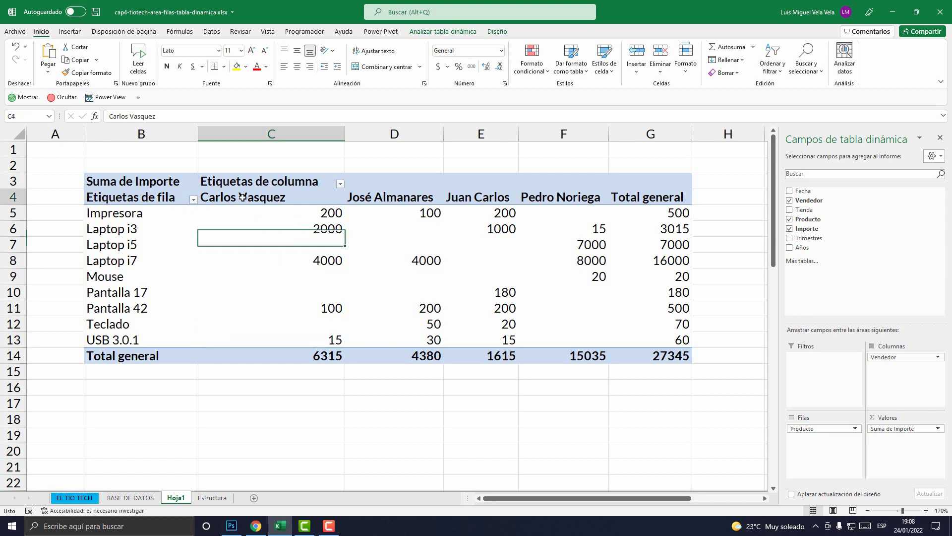
pyautogui.click(141, 216)
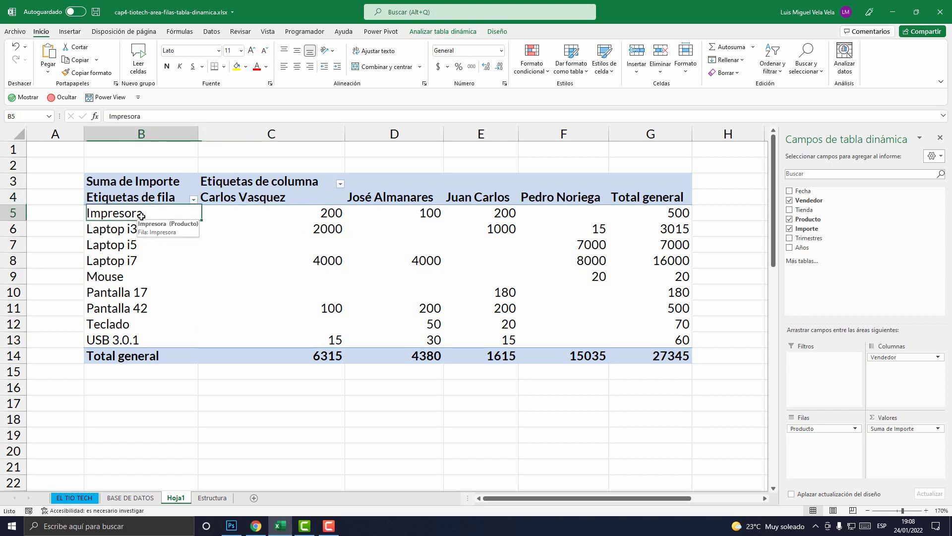
pyautogui.click(293, 214)
pyautogui.click(237, 66)
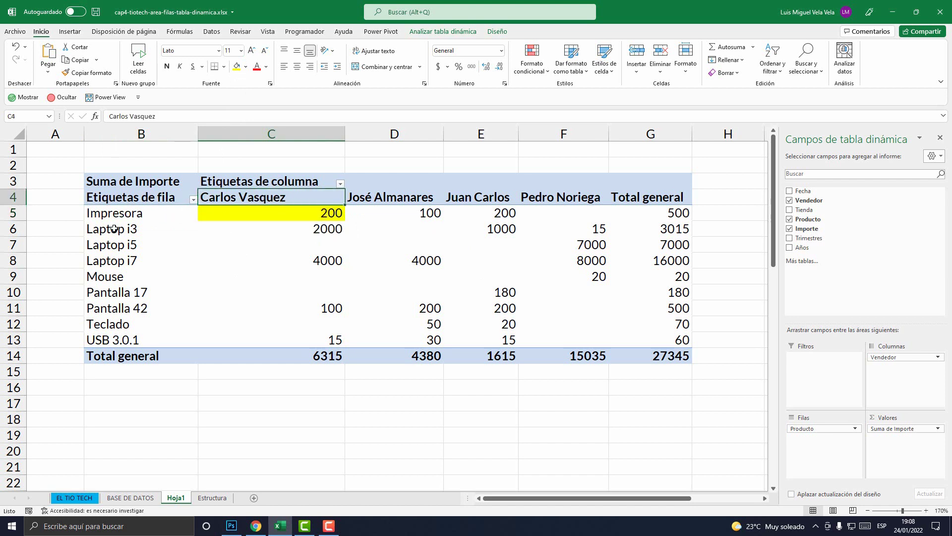
pyautogui.click(114, 228)
pyautogui.click(260, 232)
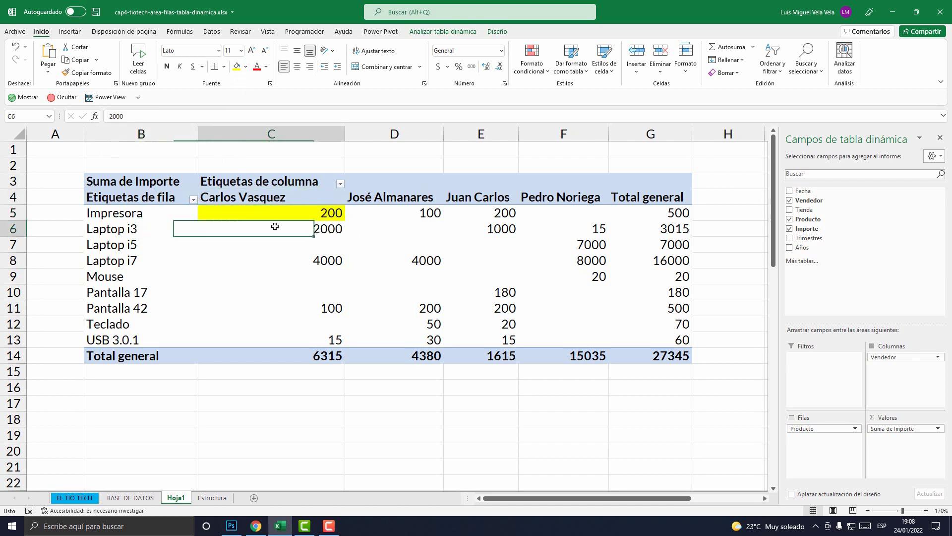
pyautogui.click(237, 67)
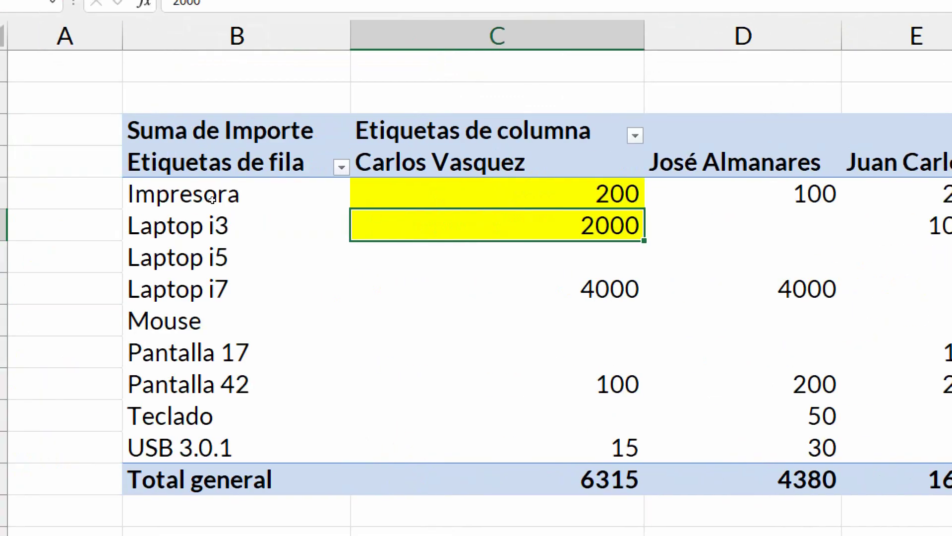
# Step: Fill the first seller's empty Laptop i5 cell, C7, with light red
pyautogui.press('Up')
pyautogui.press('Up')
pyautogui.click(210, 252)
pyautogui.press('Right')
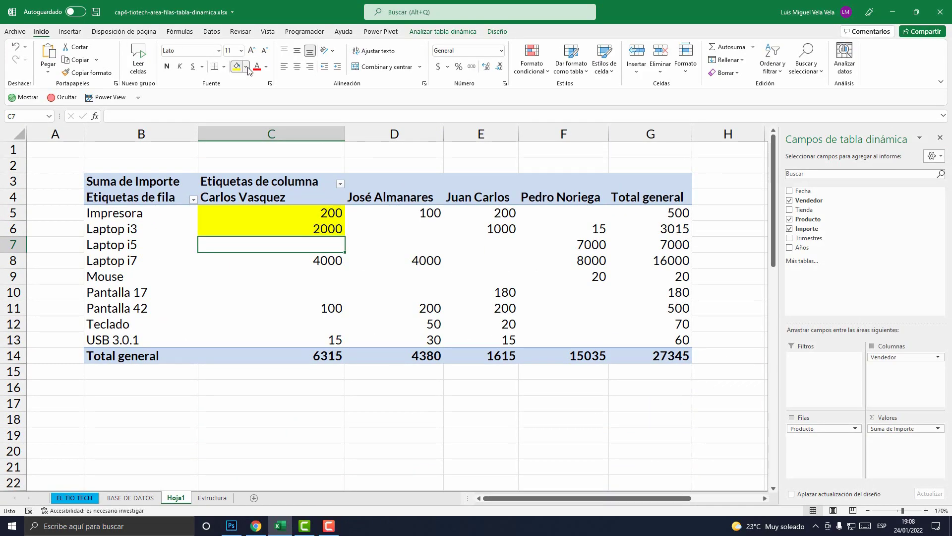
pyautogui.click(246, 66)
pyautogui.click(296, 113)
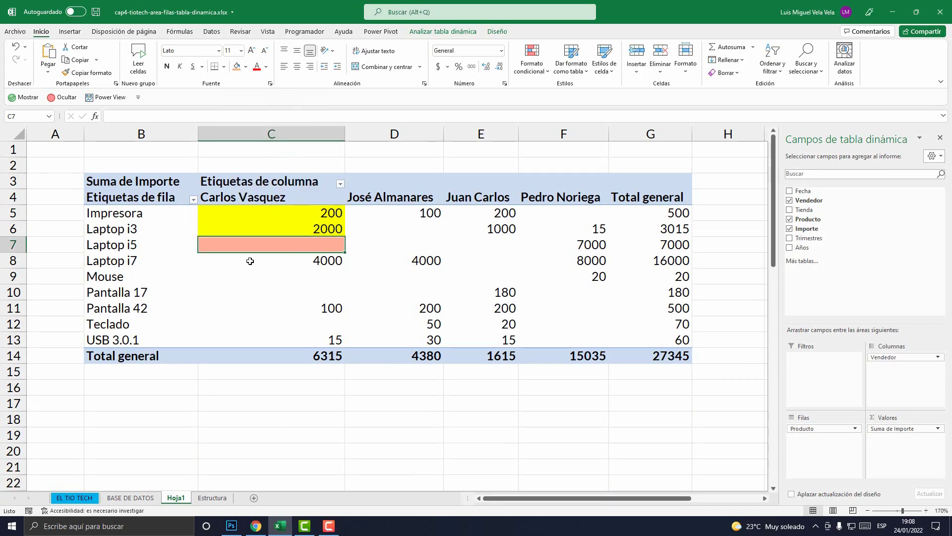
# Step: Fill the first seller's Total general cell, C14, with light green
pyautogui.click(248, 262)
pyautogui.click(243, 197)
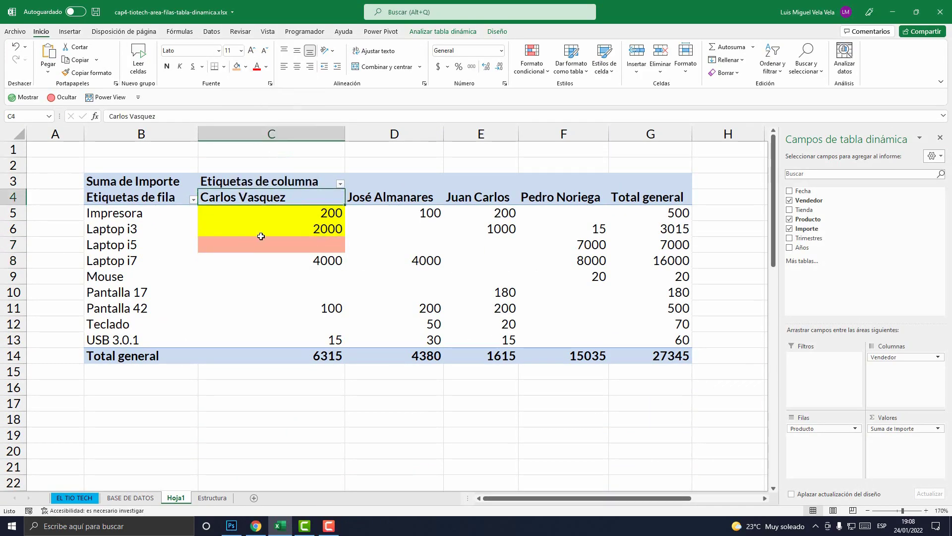
pyautogui.moveTo(261, 236)
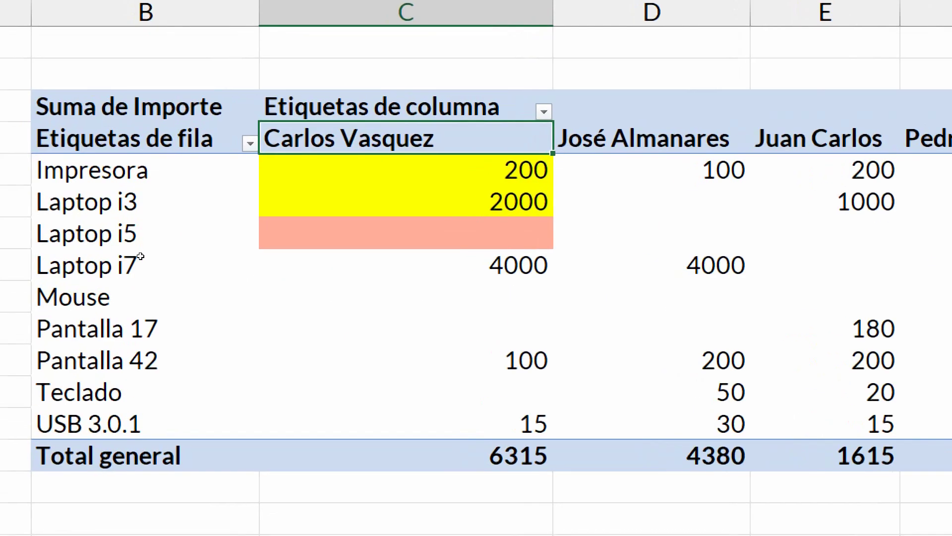
pyautogui.moveTo(253, 210); pyautogui.dragTo(256, 338)
pyautogui.click(406, 455)
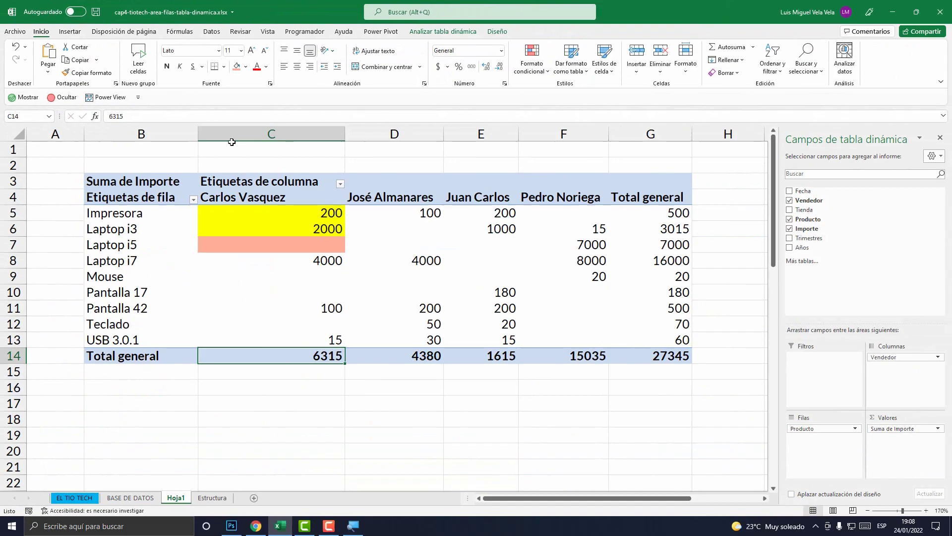
pyautogui.click(246, 67)
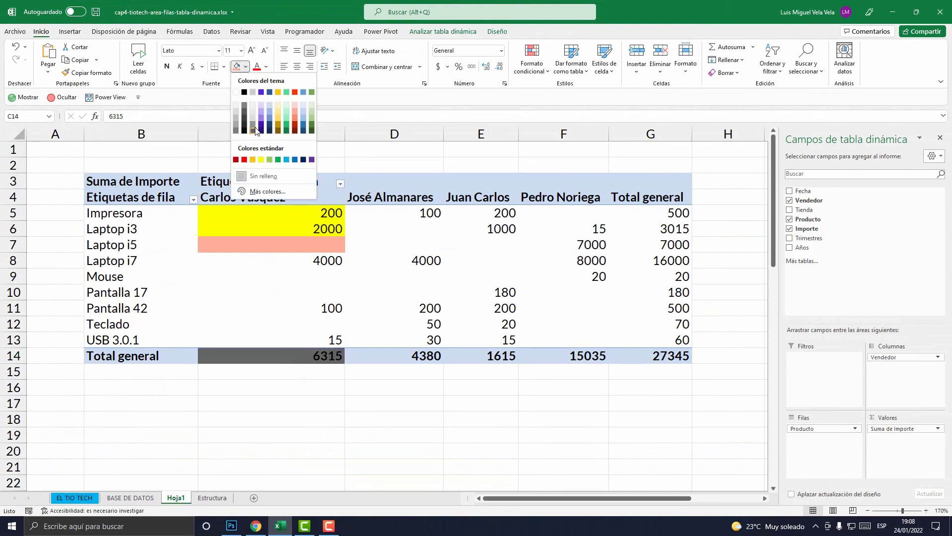
pyautogui.click(287, 122)
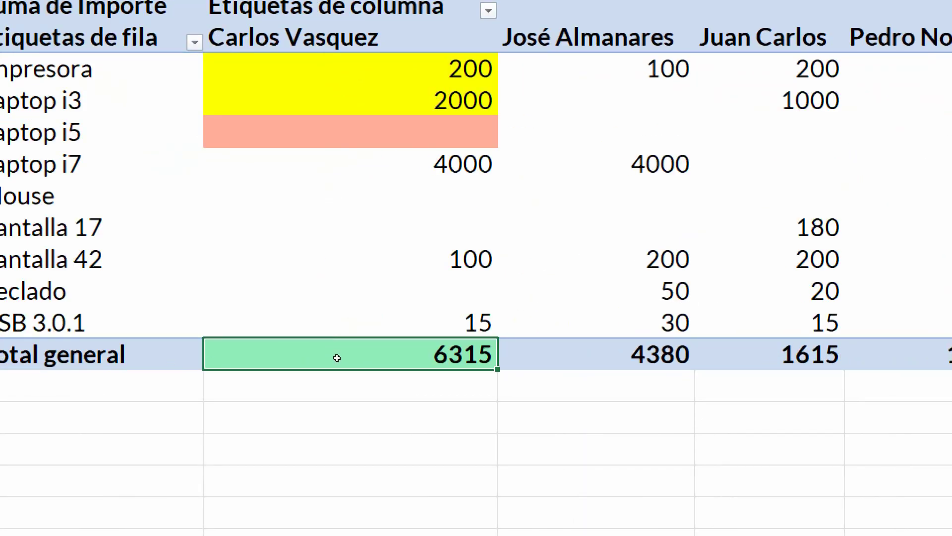
# Step: Check the second seller's amounts in column D for Impresora, Laptop i3 and Laptop i5
pyautogui.moveTo(336, 360)
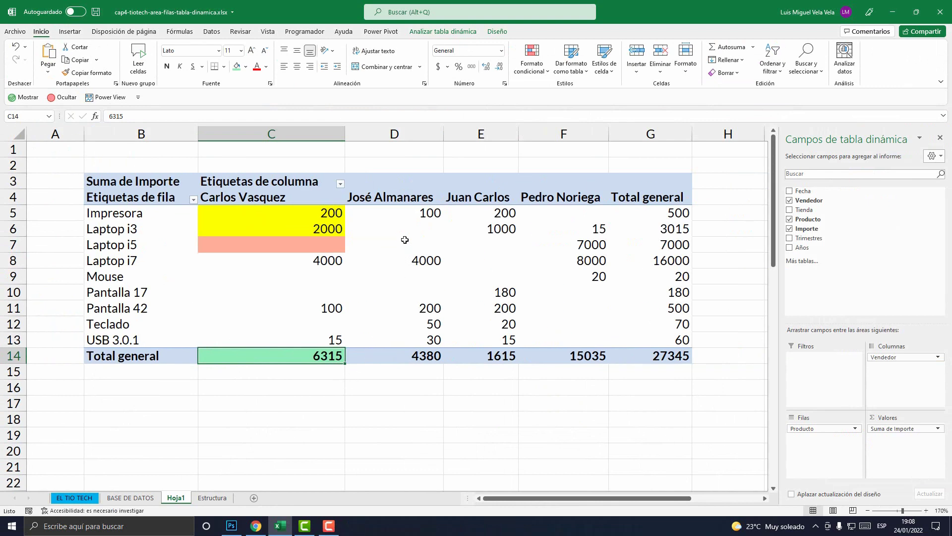
pyautogui.click(400, 202)
pyautogui.click(411, 214)
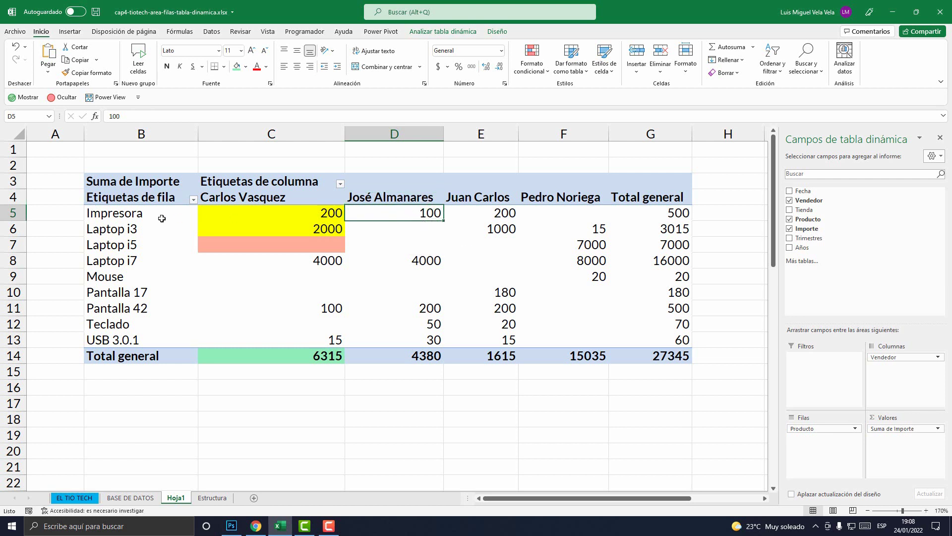
pyautogui.click(136, 218)
pyautogui.click(389, 216)
pyautogui.click(191, 212)
pyautogui.click(391, 212)
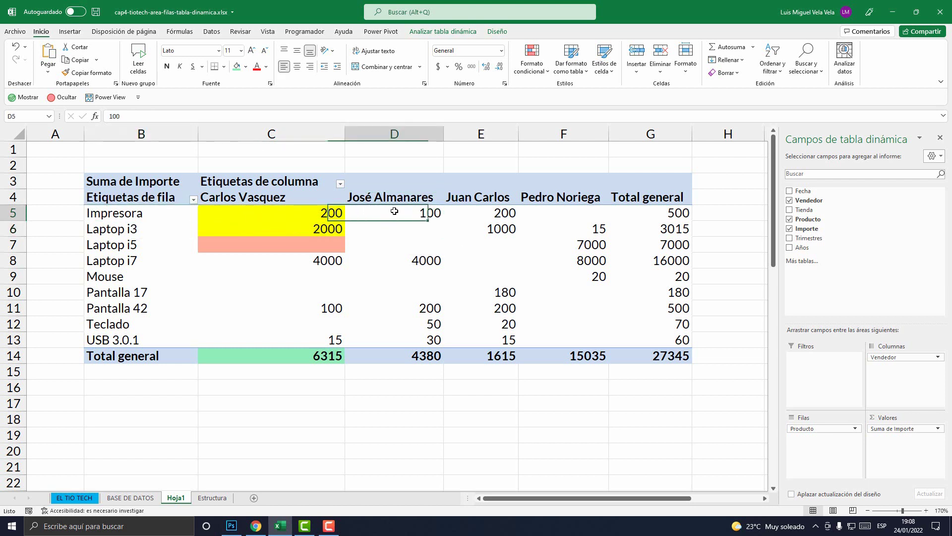
pyautogui.click(131, 231)
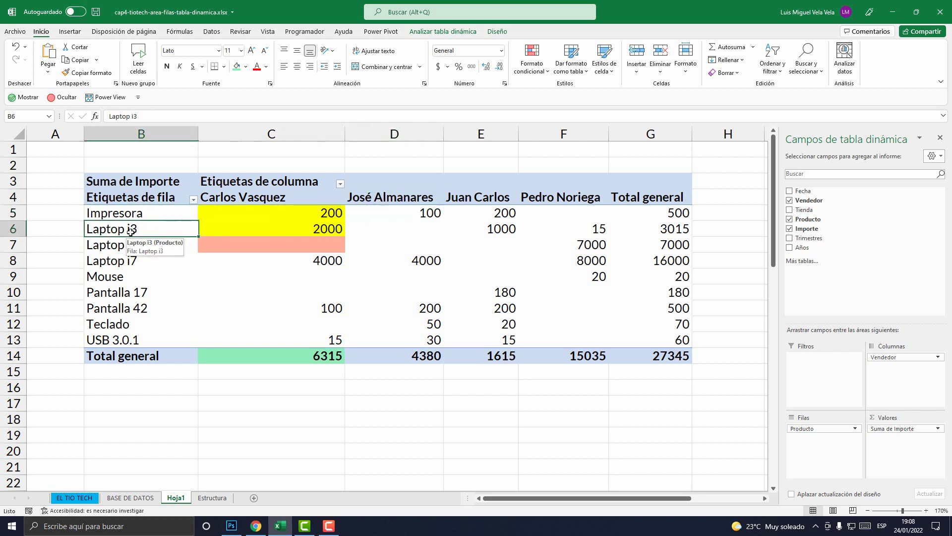
pyautogui.click(387, 229)
pyautogui.click(126, 247)
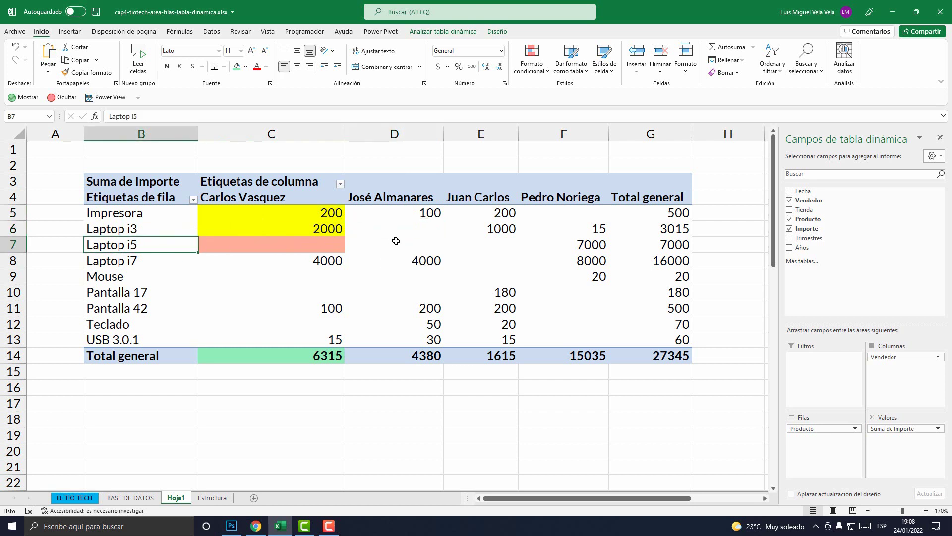
pyautogui.click(396, 240)
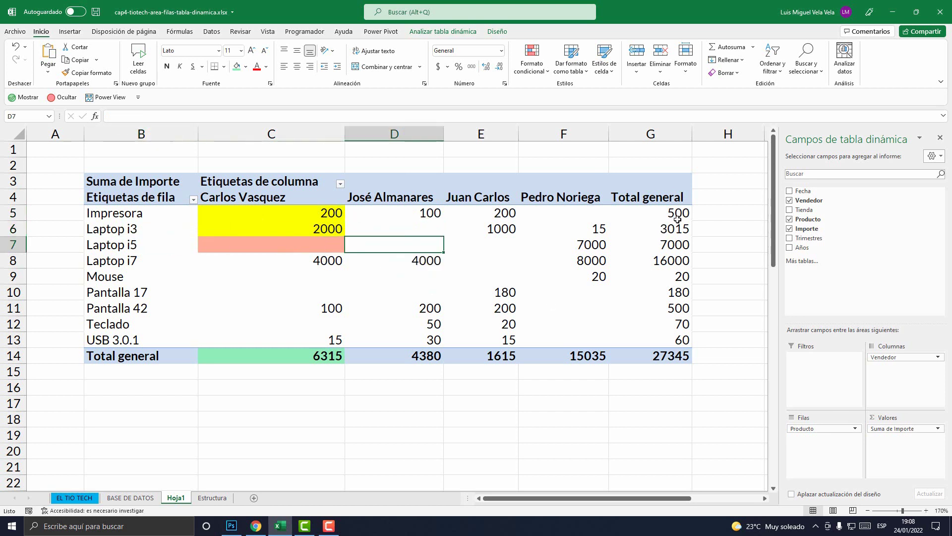
# Step: Swap the pivot table's layout, placing Vendedor in the Filas area and Producto in the Columnas area
pyautogui.moveTo(678, 218); pyautogui.dragTo(137, 334)
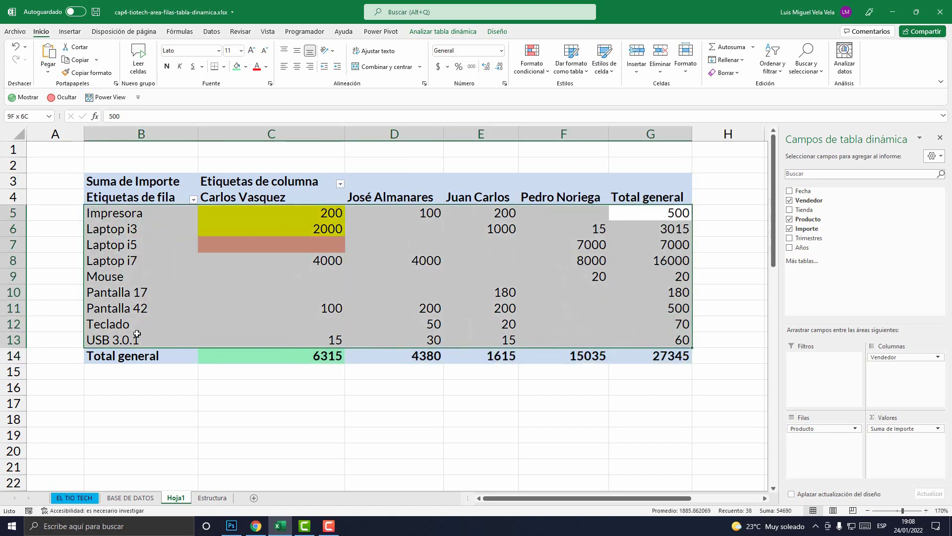
pyautogui.click(436, 278)
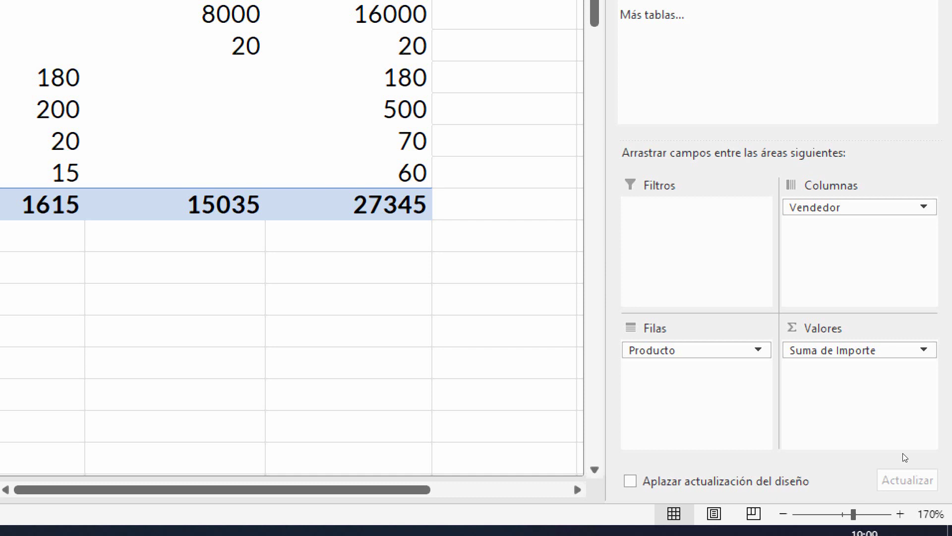
pyautogui.moveTo(884, 359)
pyautogui.mouseDown()
pyautogui.moveTo(812, 428)
pyautogui.moveTo(820, 440)
pyautogui.mouseUp()
pyautogui.moveTo(694, 368); pyautogui.dragTo(863, 228)
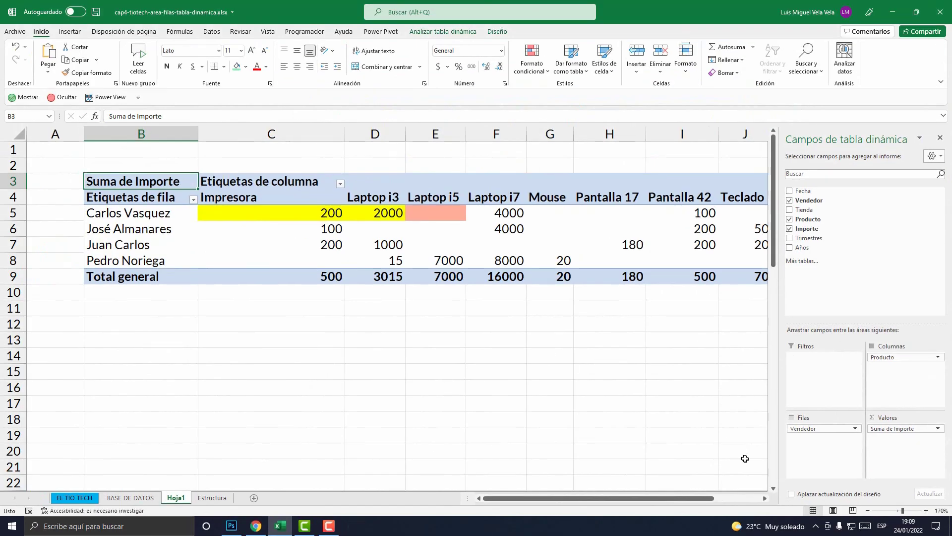
pyautogui.click(867, 510)
pyautogui.click(868, 510)
pyautogui.click(868, 511)
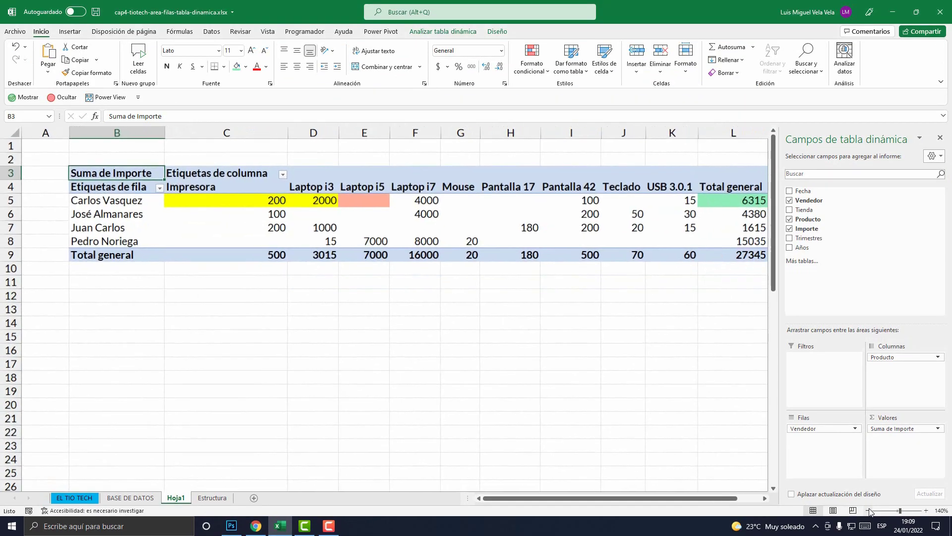
pyautogui.click(868, 511)
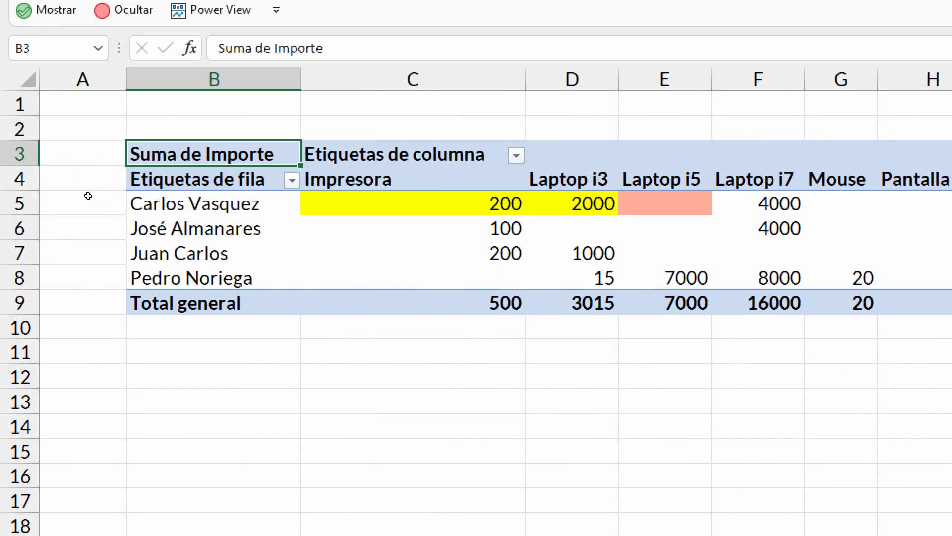
# Step: Examine the swapped layout, checking the sellers in the rows and the Impresora and Laptop i3 columns
pyautogui.moveTo(194, 203); pyautogui.dragTo(193, 277)
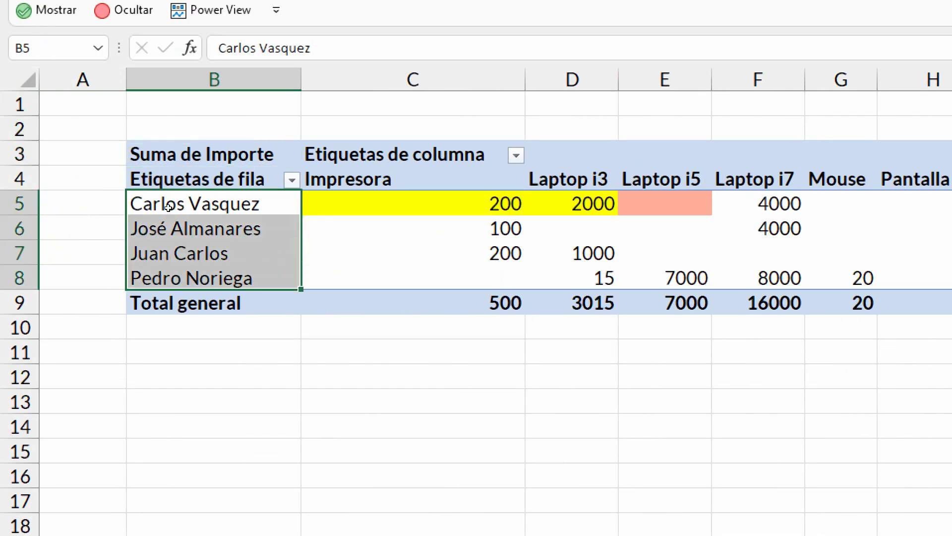
pyautogui.click(412, 179)
pyautogui.click(412, 79)
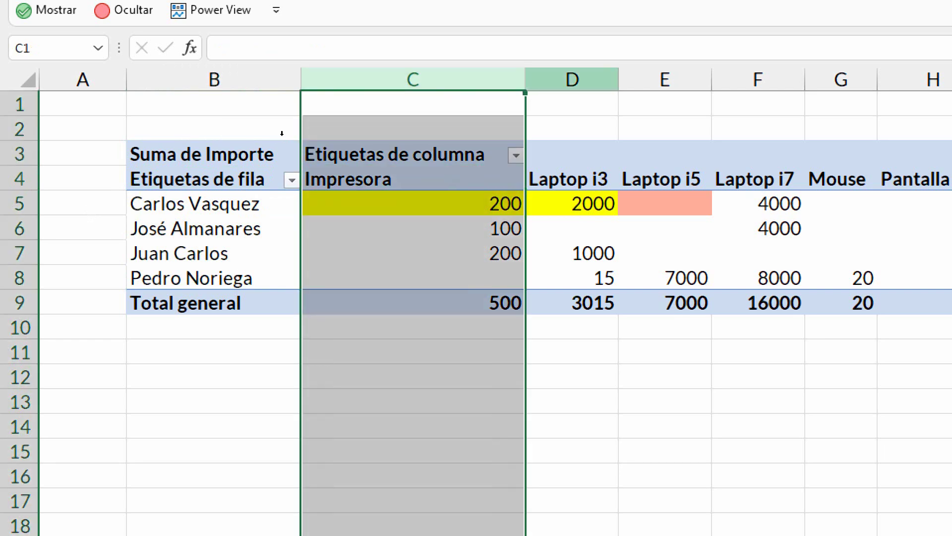
pyautogui.press('Right')
pyautogui.hotkey('ctrl', 'space')
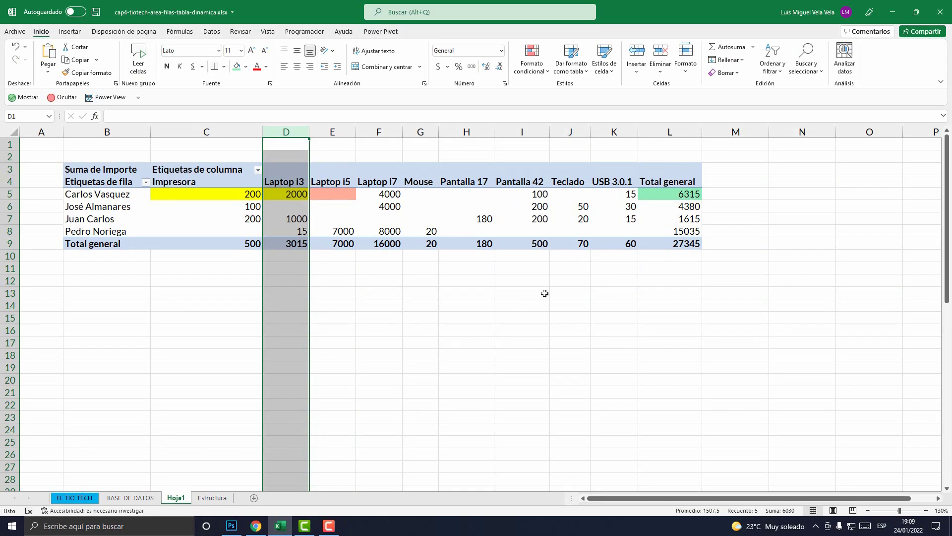
pyautogui.click(529, 205)
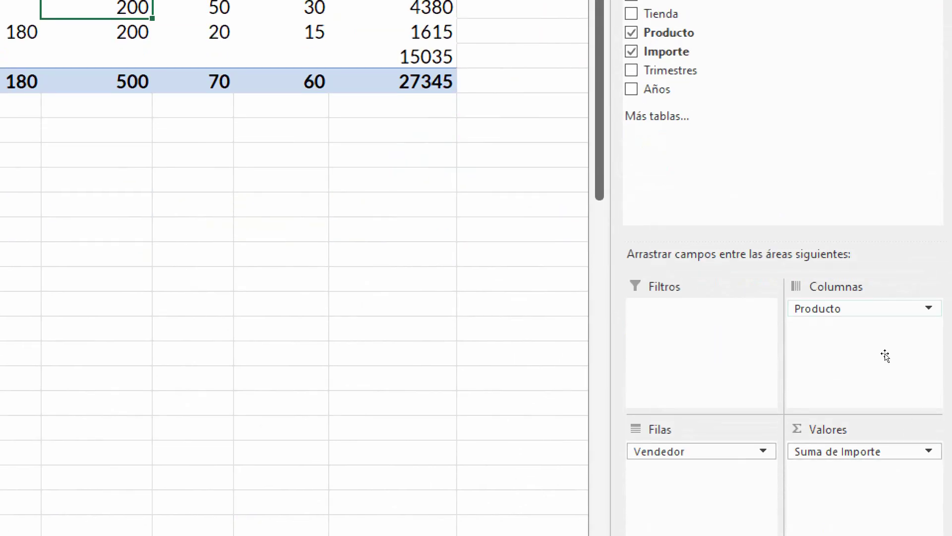
# Step: Return Producto to the Filas area and Vendedor to the Columnas area
pyautogui.moveTo(918, 357); pyautogui.dragTo(883, 402)
pyautogui.moveTo(821, 401); pyautogui.dragTo(803, 426)
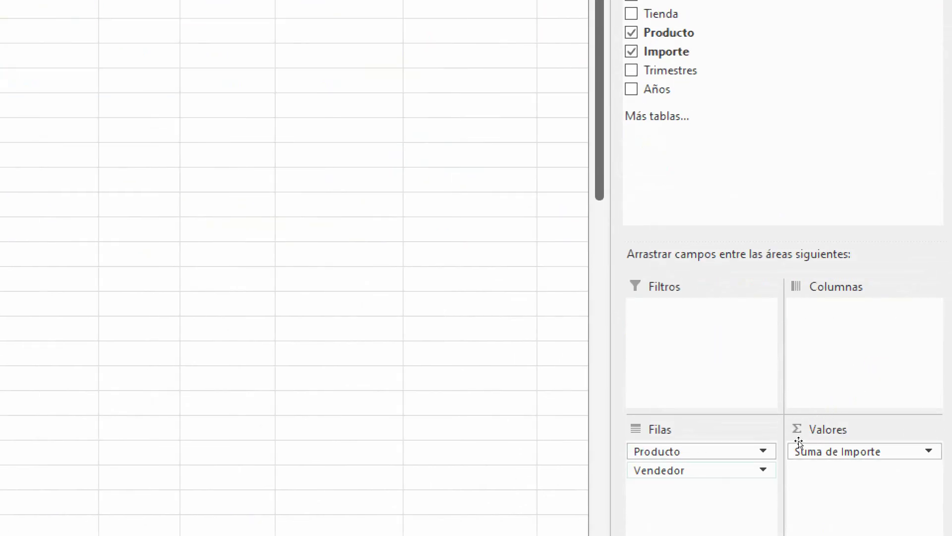
pyautogui.moveTo(754, 470); pyautogui.dragTo(882, 376)
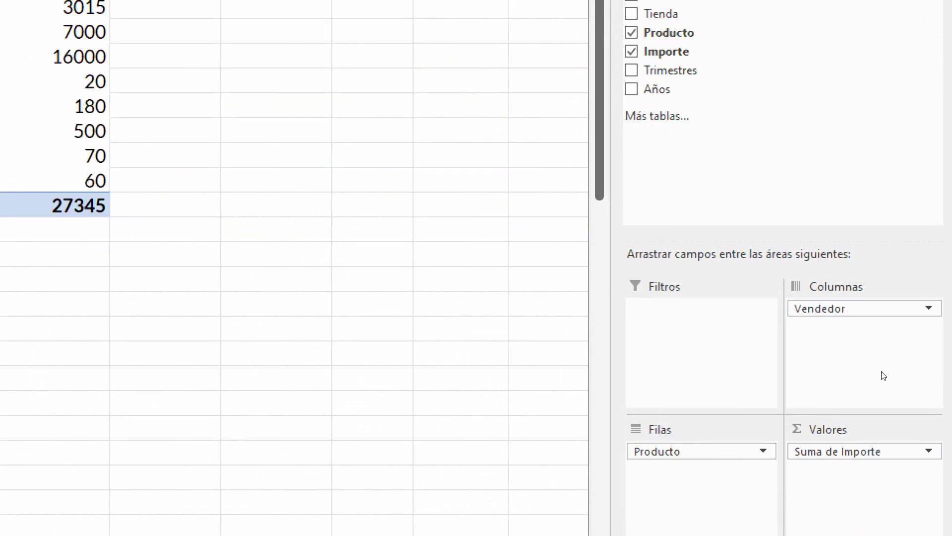
# Step: Add the Tienda field to the Columnas area above Vendedor
pyautogui.moveTo(161, 243)
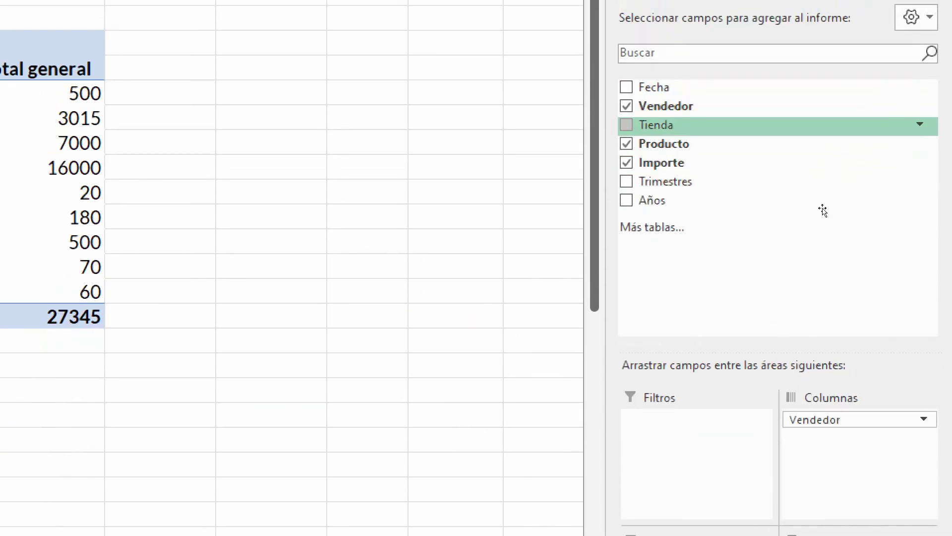
pyautogui.moveTo(799, 75); pyautogui.dragTo(845, 216)
pyautogui.moveTo(845, 265); pyautogui.dragTo(885, 355)
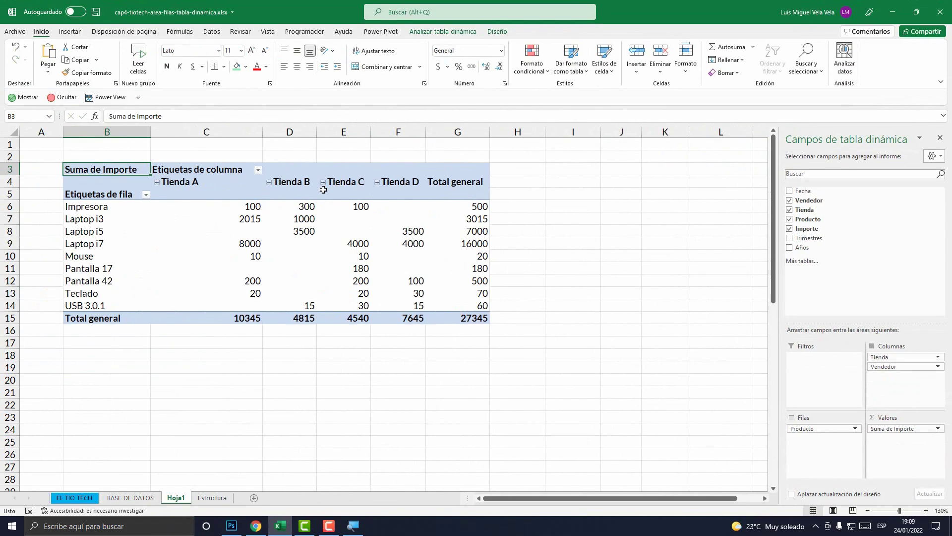
# Step: Expand Tienda A in the column labels to show its sellers
pyautogui.click(157, 183)
pyautogui.click(157, 183)
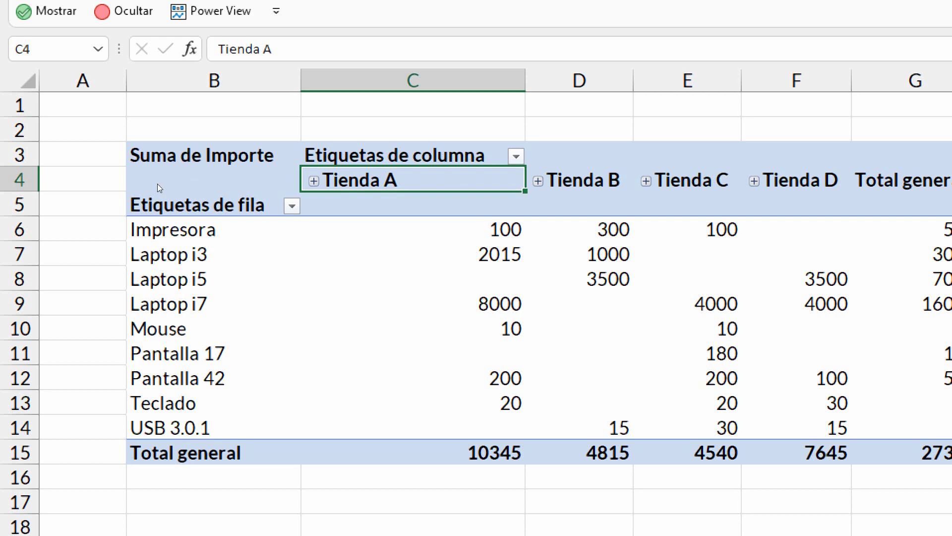
pyautogui.hotkey('alt', '1')
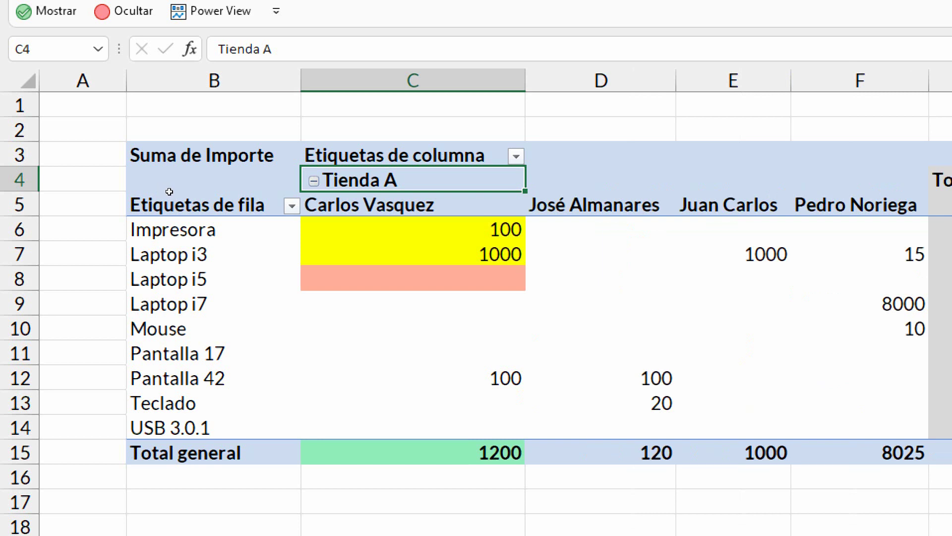
# Step: Check the seller names listed under Tienda A in row 5, from column C to column F
pyautogui.press('Down')
pyautogui.press('Right')
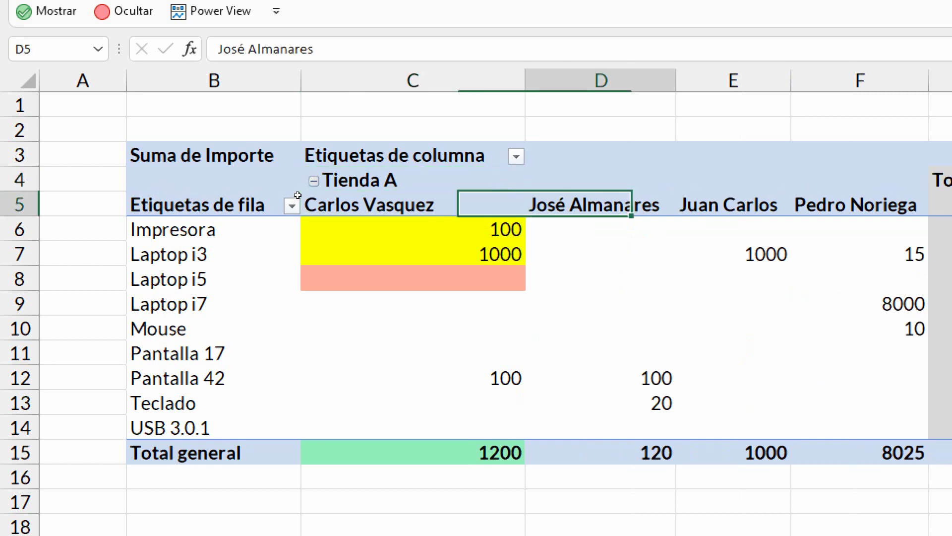
pyautogui.press('Left')
pyautogui.press('Right')
pyautogui.press('Left')
pyautogui.press('Right')
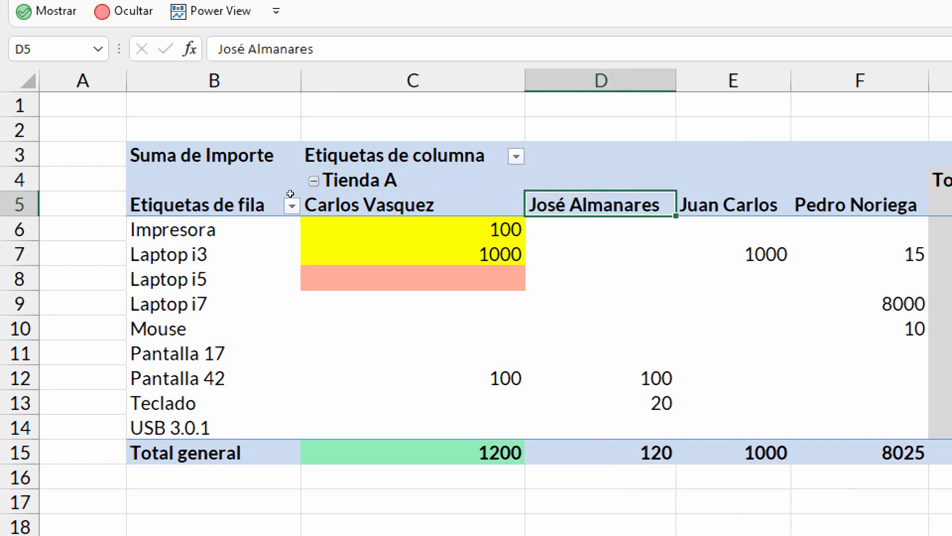
pyautogui.press('Right')
pyautogui.press('Right')
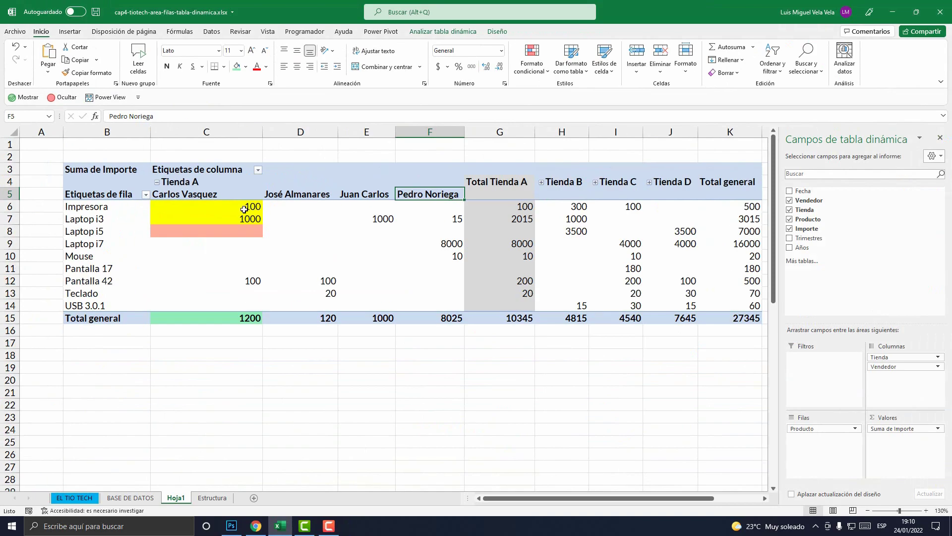
# Step: Give the Tienda A seller block C5:F15 a thick outside border and a light yellow theme fill
pyautogui.moveTo(191, 196); pyautogui.dragTo(446, 320)
pyautogui.click(224, 66)
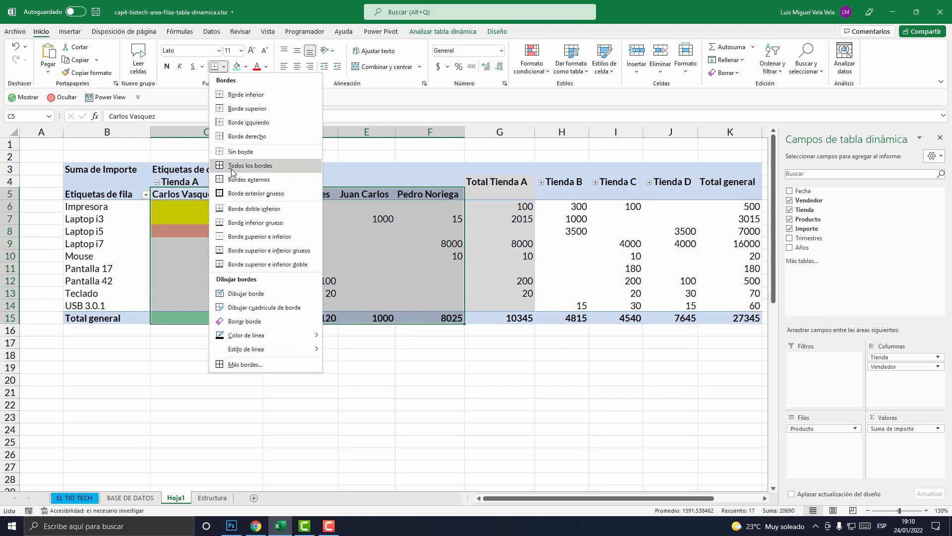
pyautogui.click(238, 192)
pyautogui.click(246, 67)
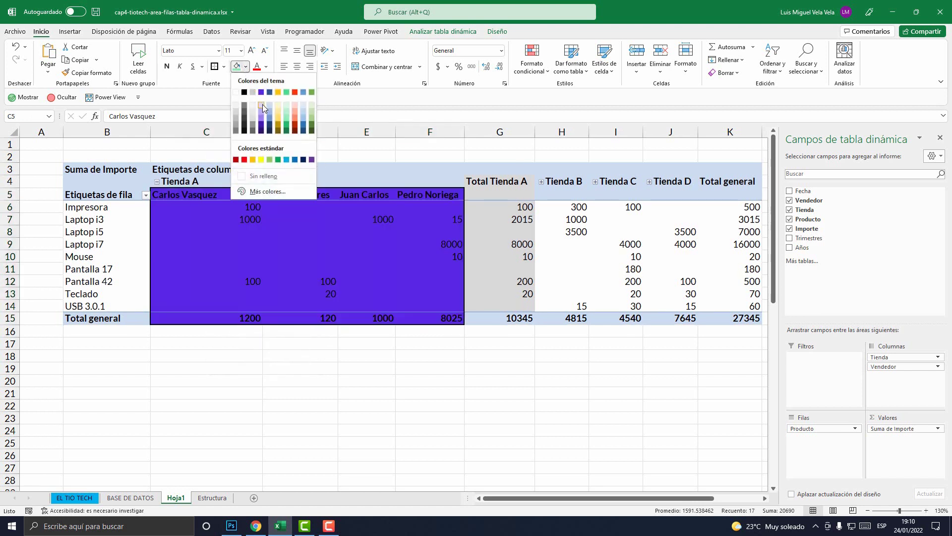
pyautogui.click(278, 106)
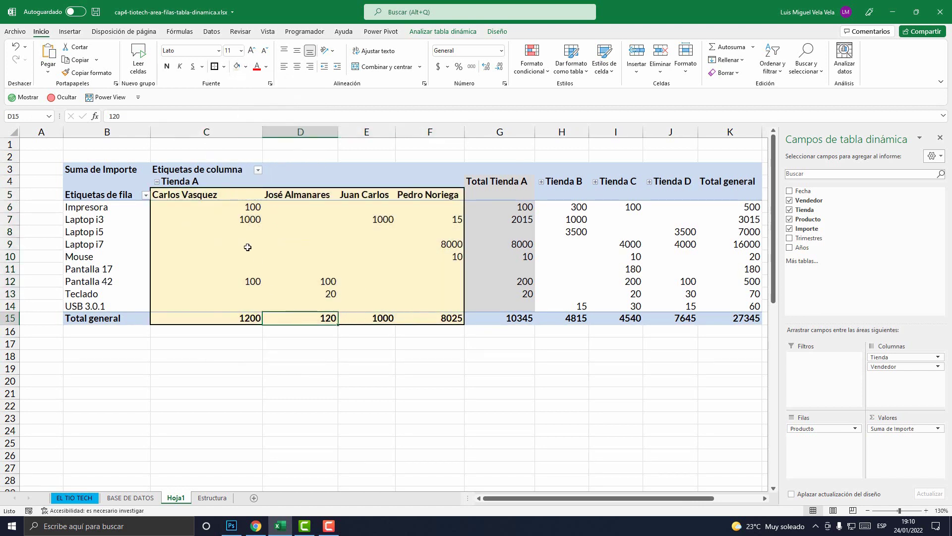
# Step: Select the Tienda A seller block and collapse Tienda A to a single column
pyautogui.click(171, 194)
pyautogui.moveTo(209, 194); pyautogui.dragTo(448, 318)
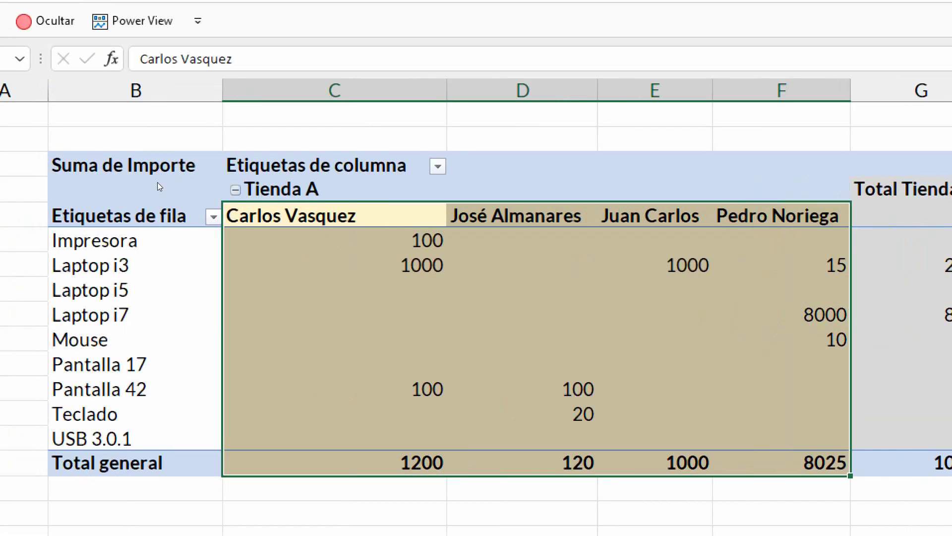
pyautogui.hotkey('ctrl', 'z')
pyautogui.hotkey('ctrl', 'z')
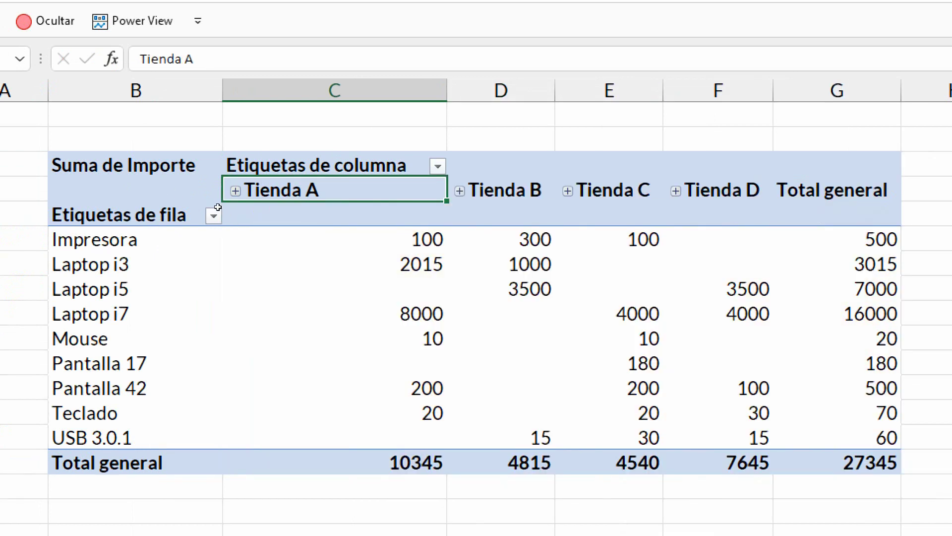
# Step: Check Tienda A's amounts in column C against the product labels in column B
pyautogui.press('Down')
pyautogui.press('Down')
pyautogui.press('Down')
pyautogui.press('Down')
pyautogui.press('Down')
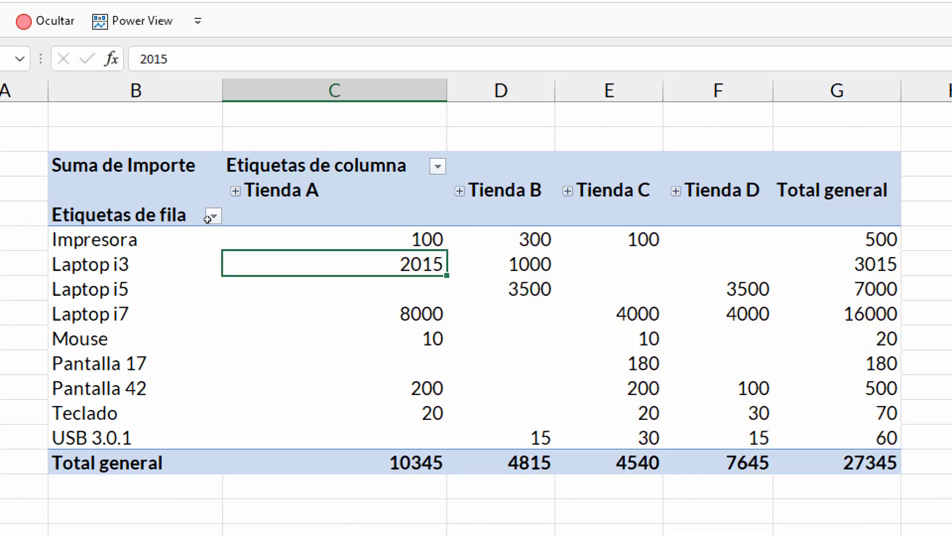
pyautogui.press('Down')
pyautogui.press('Down')
pyautogui.press('Down')
pyautogui.click(102, 231)
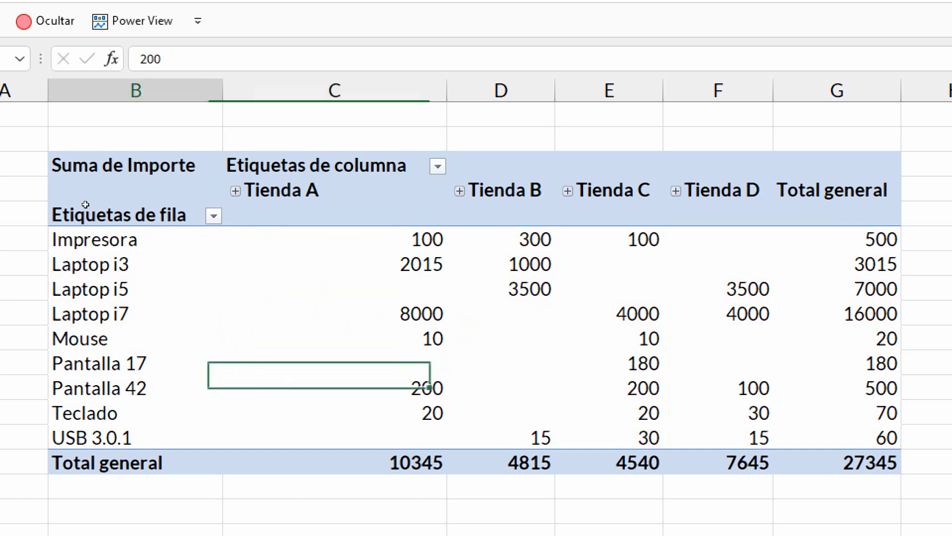
pyautogui.click(99, 260)
pyautogui.press('Down')
pyautogui.press('Down')
pyautogui.press('Down')
pyautogui.press('Right')
pyautogui.press('Up')
pyautogui.press('Up')
pyautogui.press('Up')
pyautogui.press('Up')
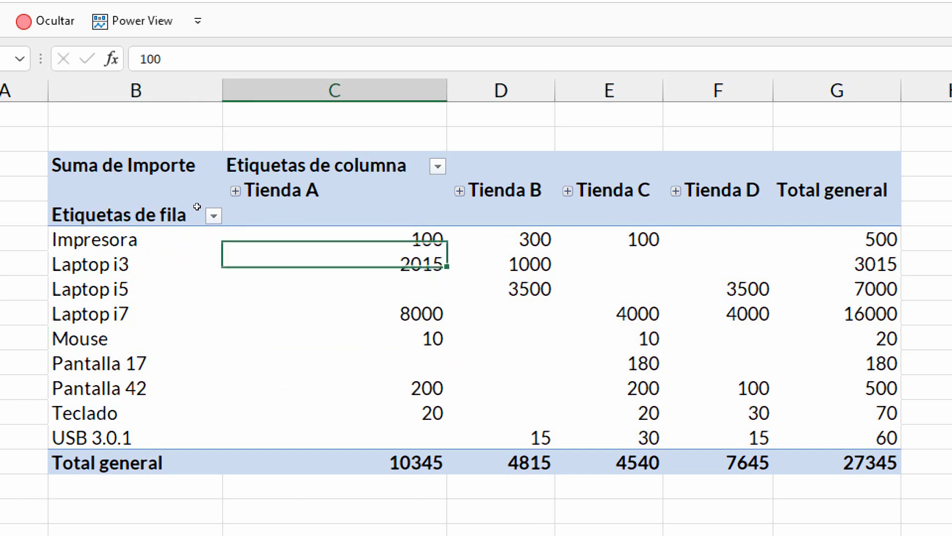
# Step: Expand Tienda A again and check its first seller's amounts for Impresora and Laptop i3
pyautogui.click(236, 191)
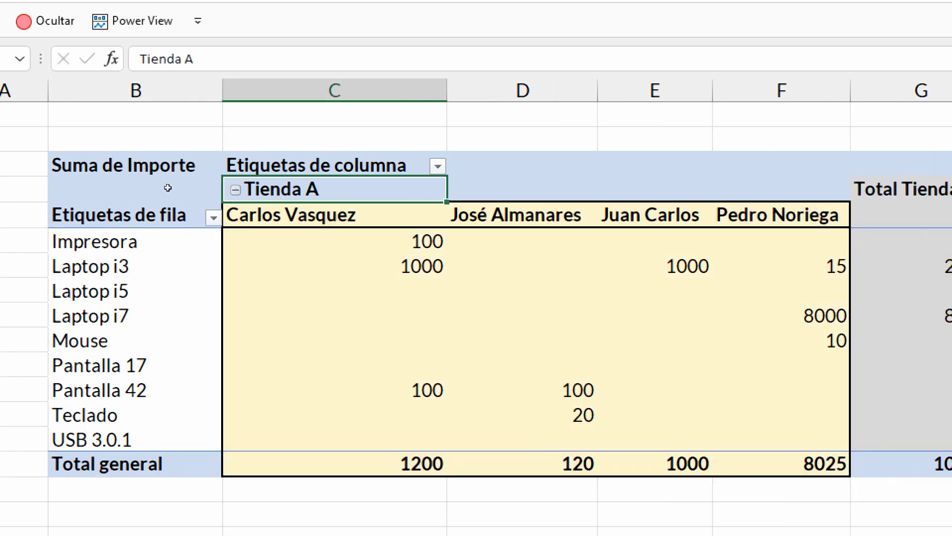
pyautogui.press('Down')
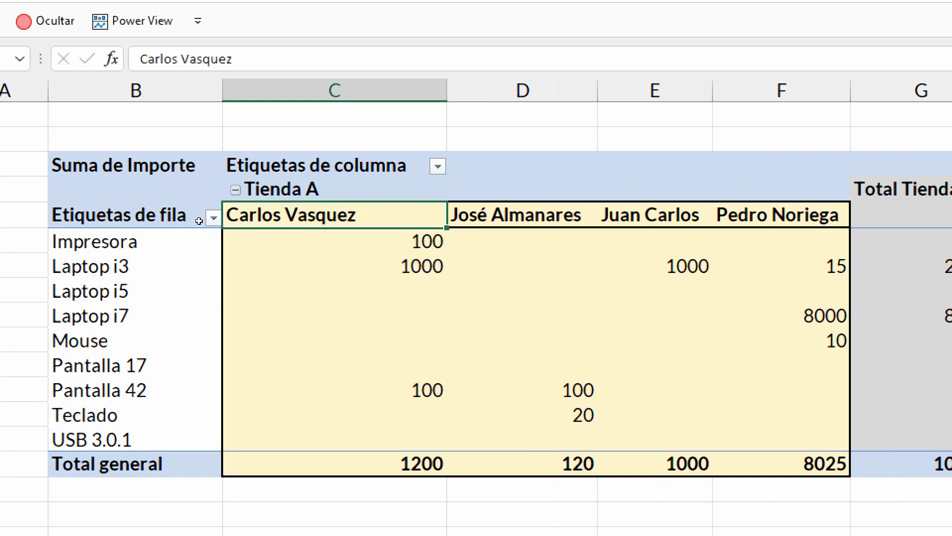
pyautogui.press('Down')
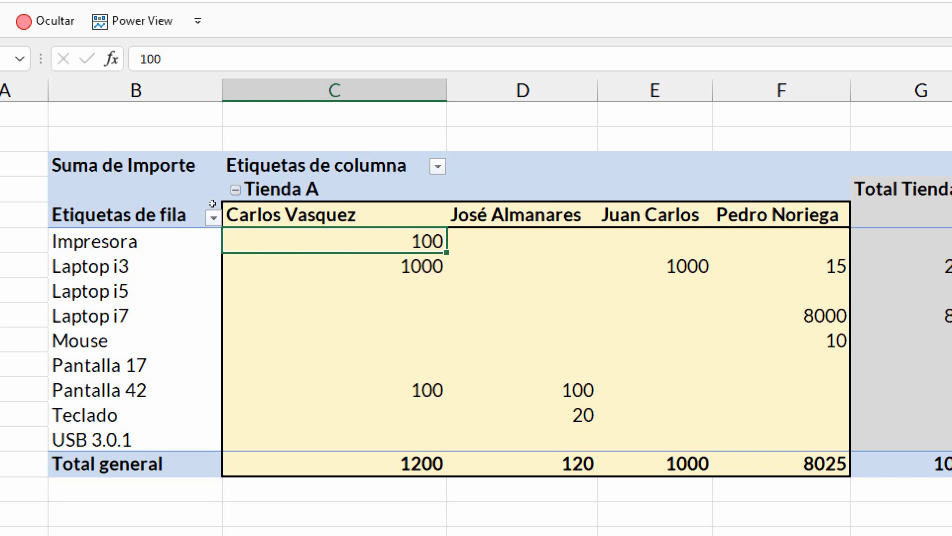
pyautogui.press('Down')
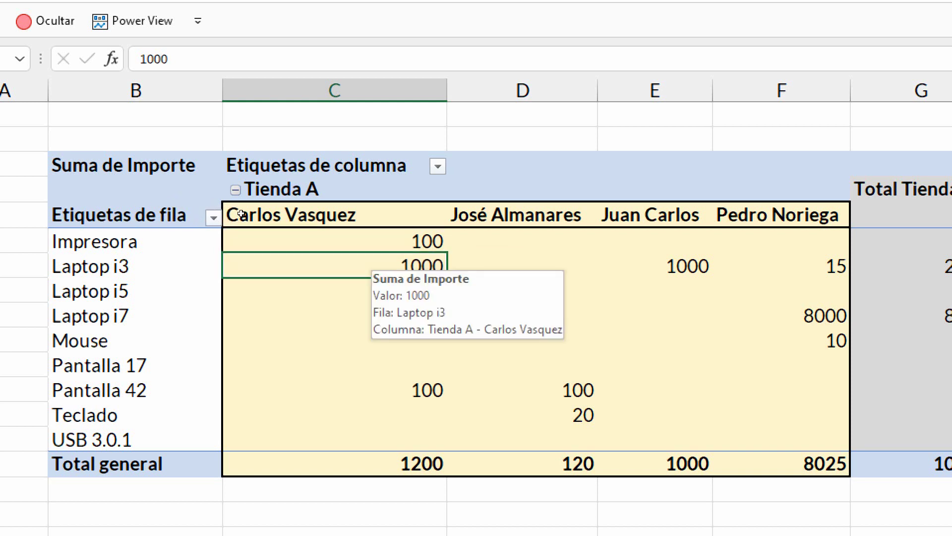
# Step: Check the second seller's Tienda A amounts in column D for Impresora, Laptop i3 and Laptop i5
pyautogui.press('Up')
pyautogui.press('Up')
pyautogui.press('Right')
pyautogui.press('Down')
pyautogui.press('Down')
pyautogui.press('Down')
pyautogui.press('Down')
pyautogui.press('Down')
pyautogui.press('Down')
pyautogui.press('Down')
pyautogui.press('Down')
pyautogui.press('Down')
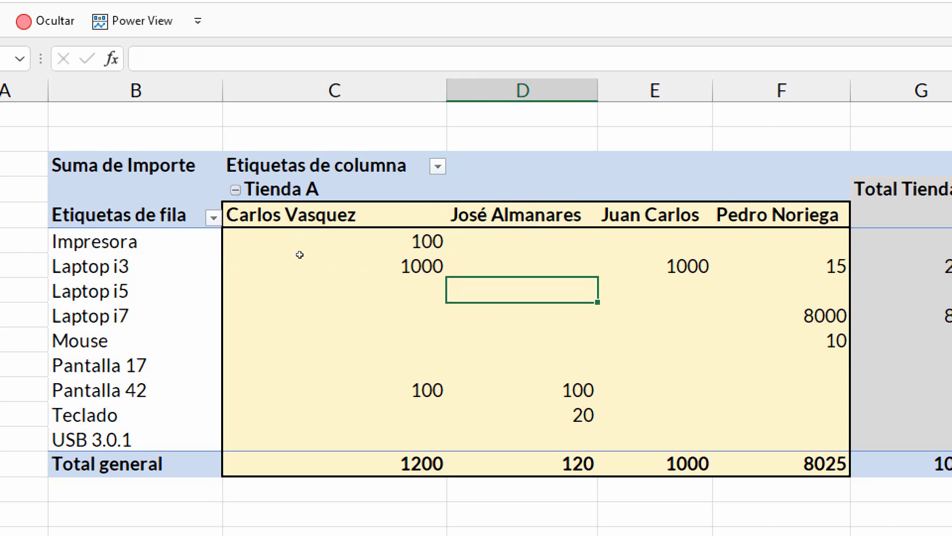
# Step: Trace the third Tienda A seller's Laptop i3 amount in column E back to its product label
pyautogui.press('Right')
pyautogui.press('Up')
pyautogui.press('Up')
pyautogui.press('Up')
pyautogui.press('Up')
pyautogui.press('Up')
pyautogui.press('Up')
pyautogui.press('Up')
pyautogui.press('Up')
pyautogui.press('Up')
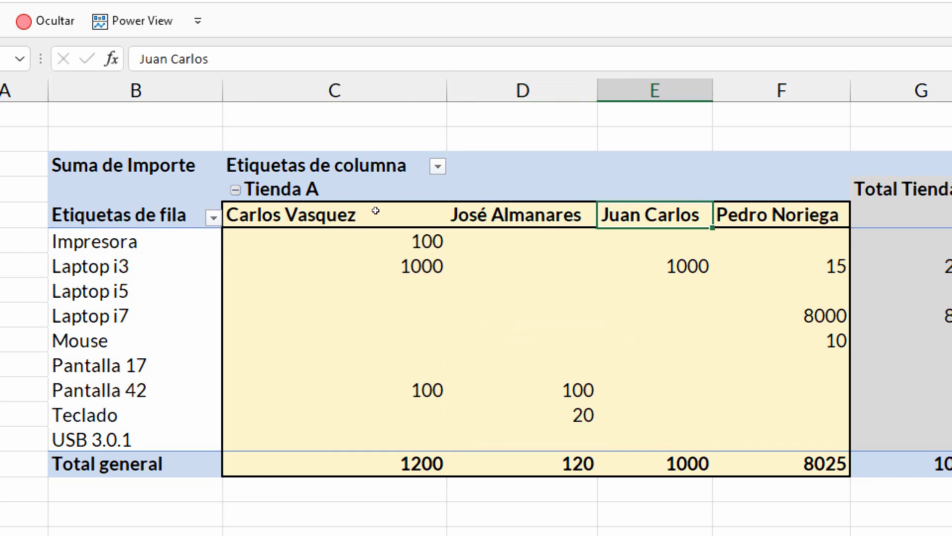
pyautogui.press('Down')
pyautogui.press('Down')
pyautogui.hotkey('shift', 'Left')
pyautogui.hotkey('shift', 'Left')
pyautogui.hotkey('shift', 'Left')
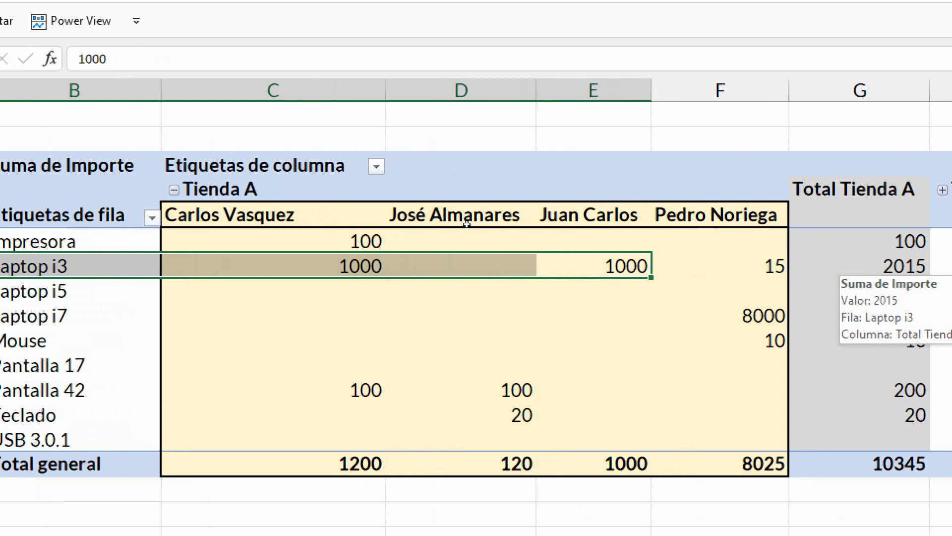
# Step: Trace the fourth Tienda A seller's Laptop i3 amount in column F back along its row
pyautogui.press('Right')
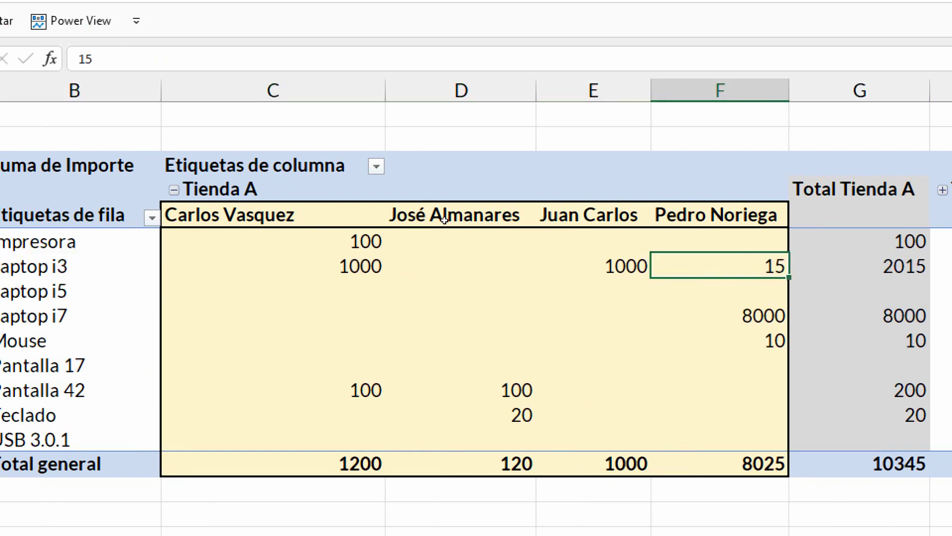
pyautogui.hotkey('shift', 'Left')
pyautogui.hotkey('shift', 'Left')
pyautogui.hotkey('shift', 'Left')
pyautogui.hotkey('shift', 'Left')
pyautogui.hotkey('shift', 'Left')
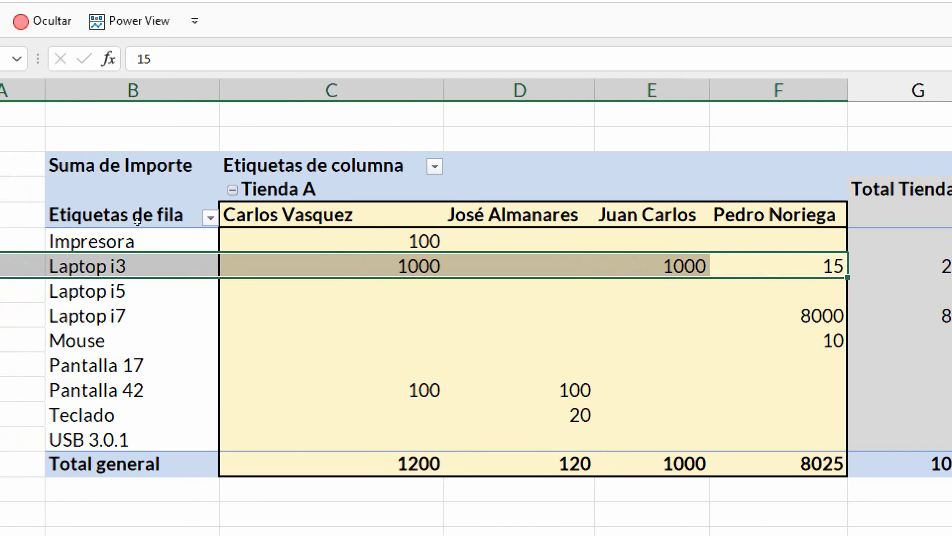
# Step: Finish tracing the fourth seller's Laptop i3 amount and collapse Tienda A back to its total
pyautogui.hotkey('shift', 'Right')
pyautogui.hotkey('shift', 'Right')
pyautogui.hotkey('shift', 'Right')
pyautogui.hotkey('shift', 'Right')
pyautogui.hotkey('shift', 'Right')
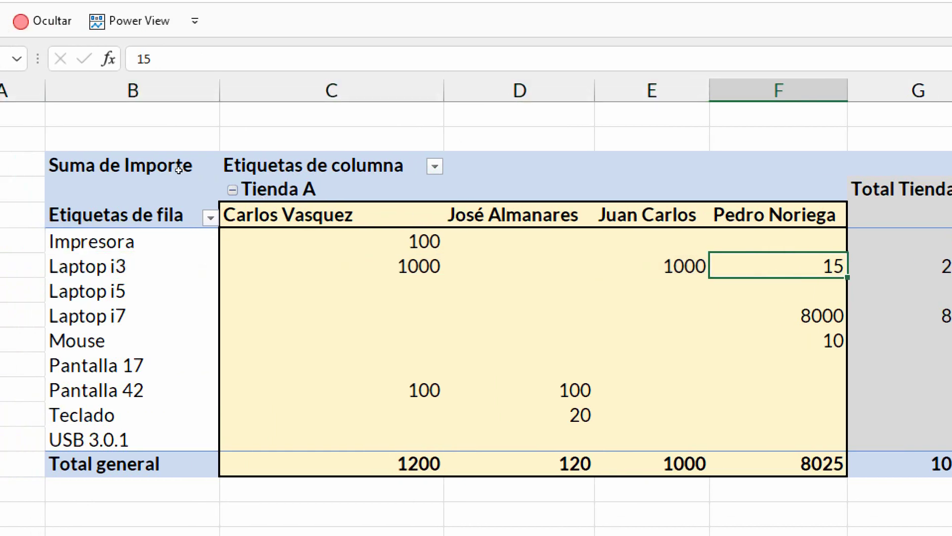
pyautogui.hotkey('ctrl', 'z')
pyautogui.press('super')
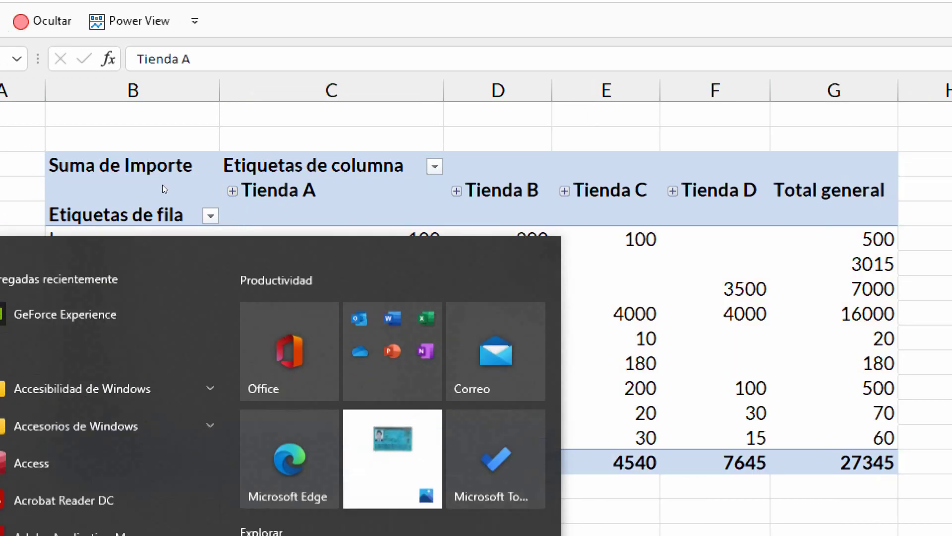
pyautogui.press('Escape')
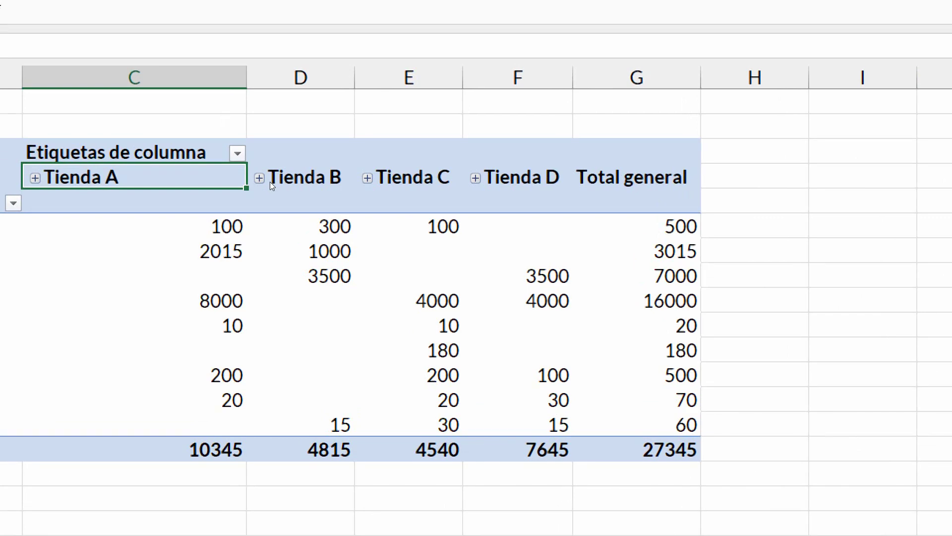
# Step: Expand Tienda B and give its sellers' block D5:G15 a light red fill with a black outline
pyautogui.doubleClick(270, 183)
pyautogui.moveTo(297, 199); pyautogui.dragTo(517, 314)
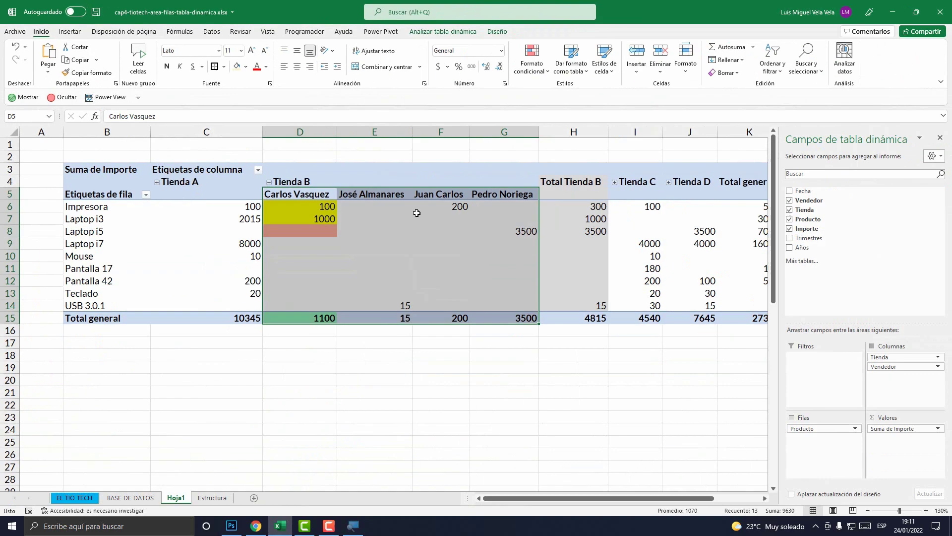
pyautogui.click(246, 66)
pyautogui.click(296, 110)
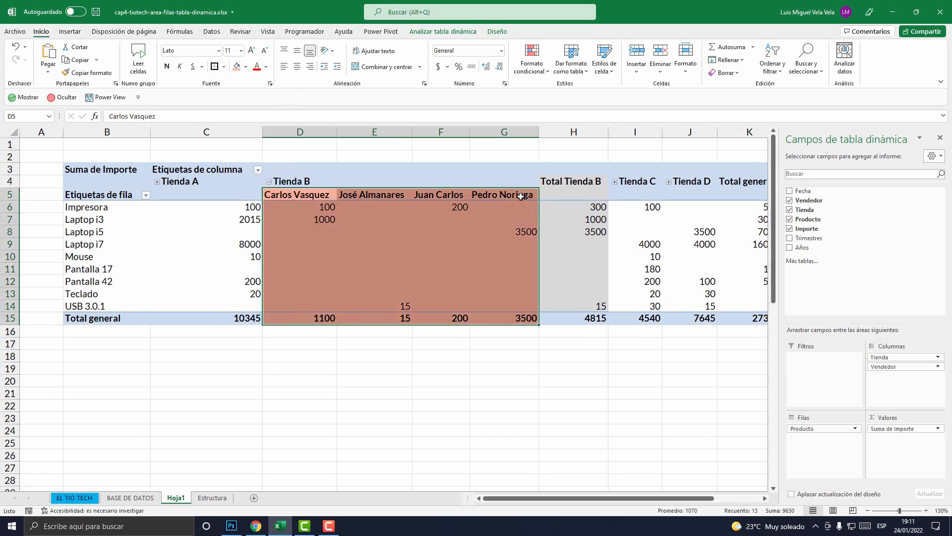
# Step: Fill the Total Tienda B cells H5:H15 with a darker red-orange shade and outline them in black
pyautogui.moveTo(545, 192); pyautogui.dragTo(586, 319)
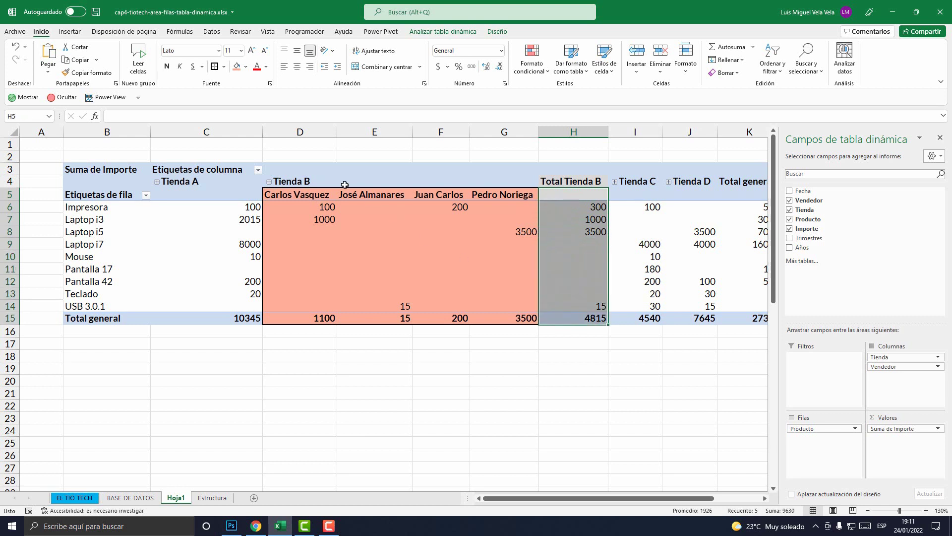
pyautogui.click(247, 71)
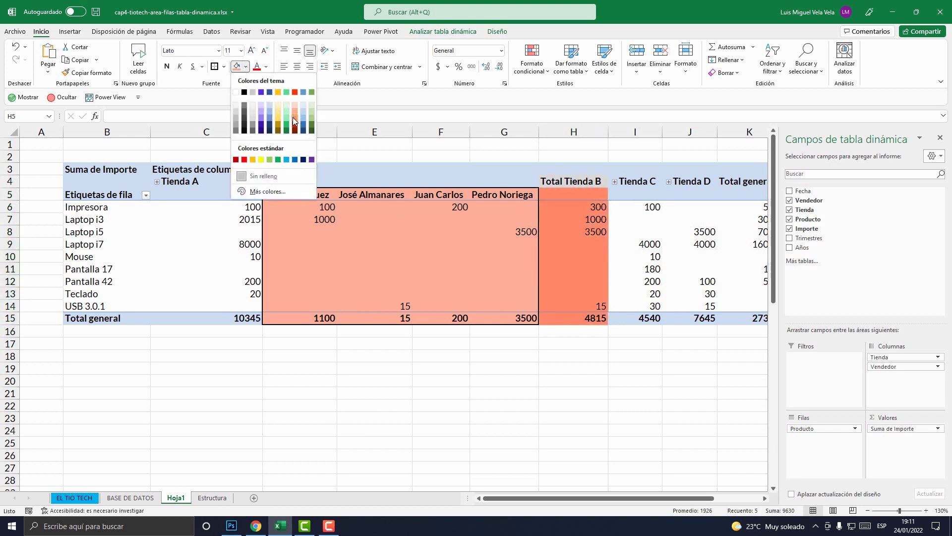
pyautogui.click(278, 95)
pyautogui.click(502, 330)
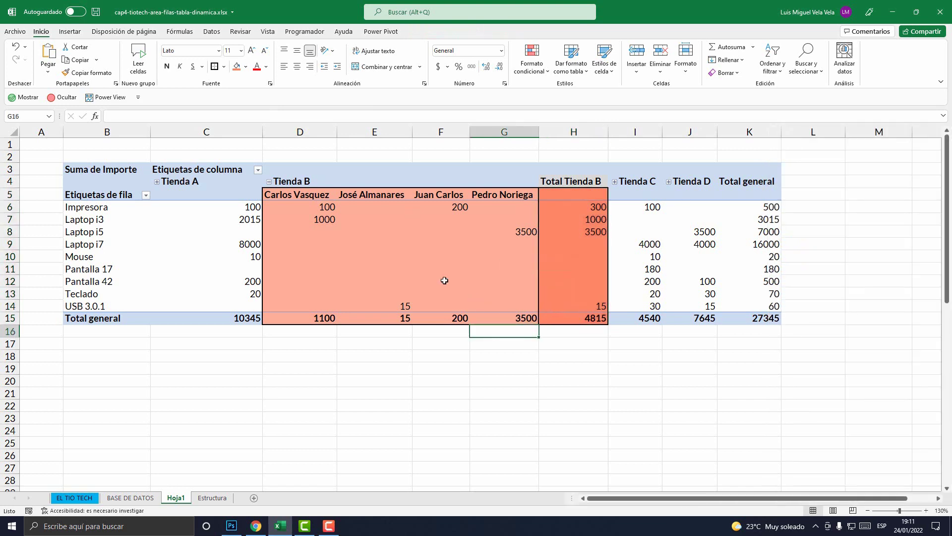
# Step: Collapse Tienda B to check its product totals in column D, and expand its sellers again
pyautogui.click(322, 209)
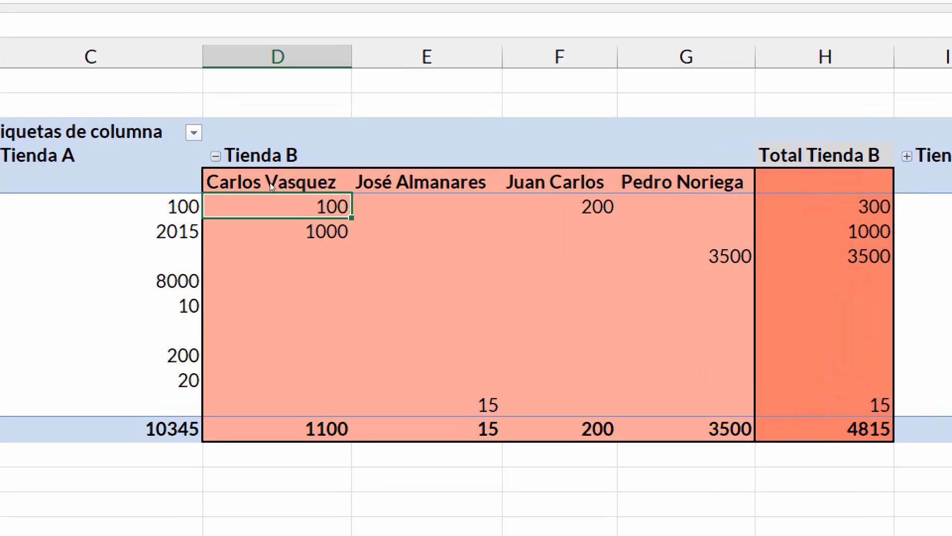
pyautogui.click(269, 182)
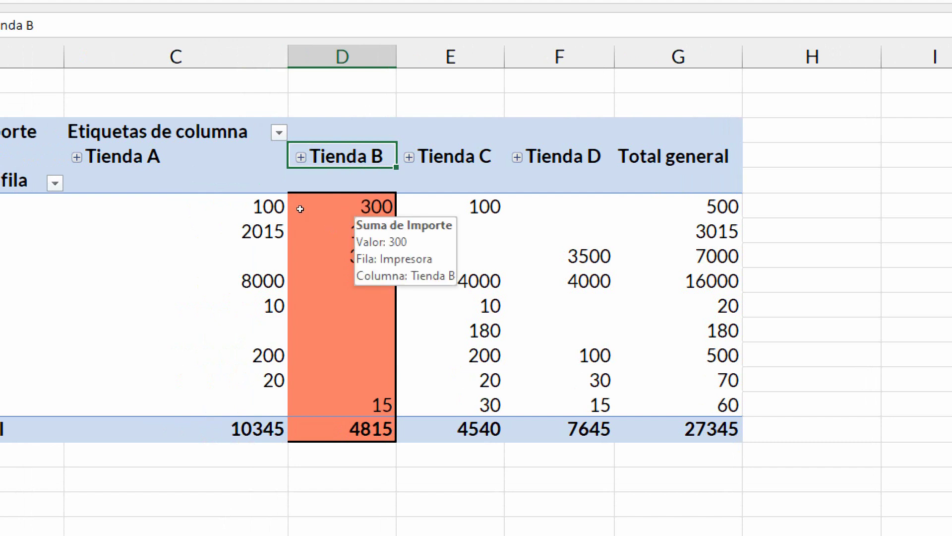
pyautogui.moveTo(299, 208); pyautogui.dragTo(299, 405)
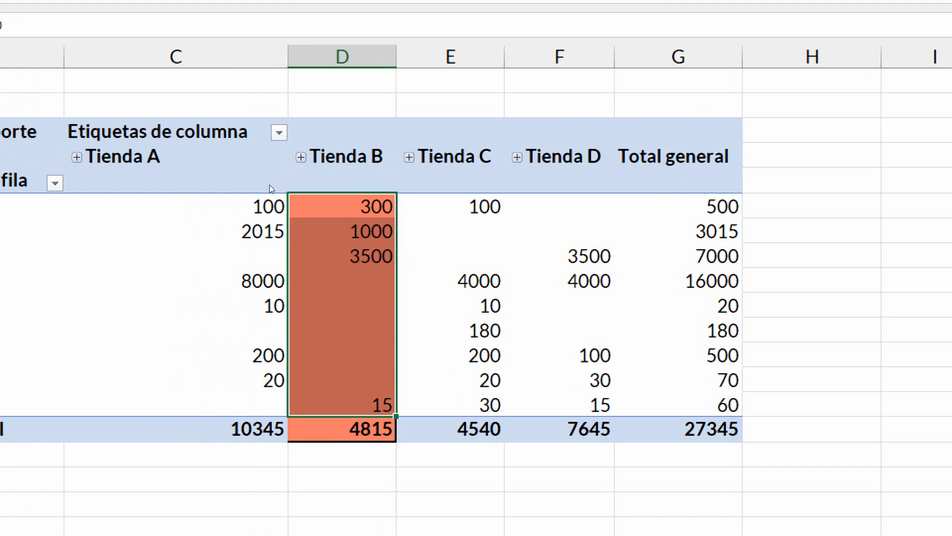
pyautogui.hotkey('ctrl', 'z')
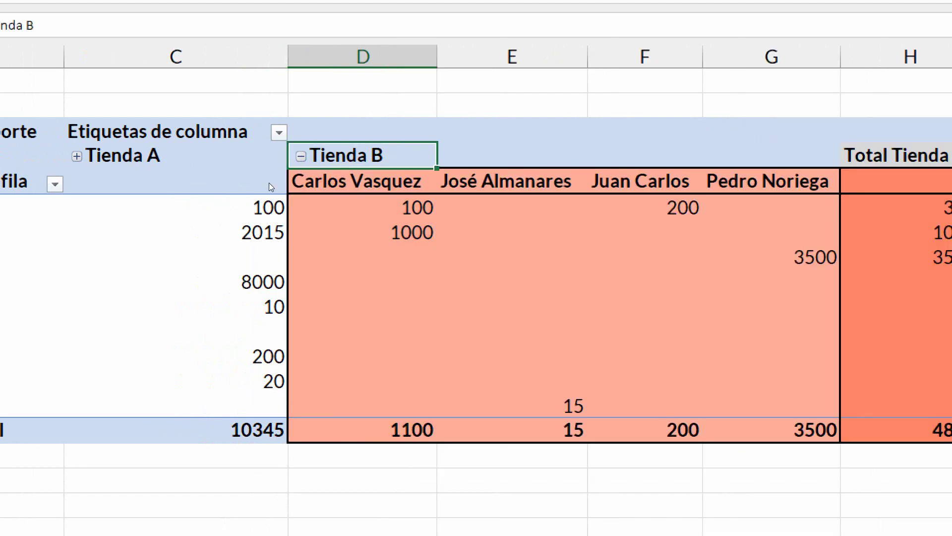
# Step: Trace the Impresora row across Tienda B's sellers to the Total Tienda B column
pyautogui.click(320, 206)
pyautogui.press('Up')
pyautogui.press('Down')
pyautogui.press('Right')
pyautogui.press('Right')
pyautogui.press('Right')
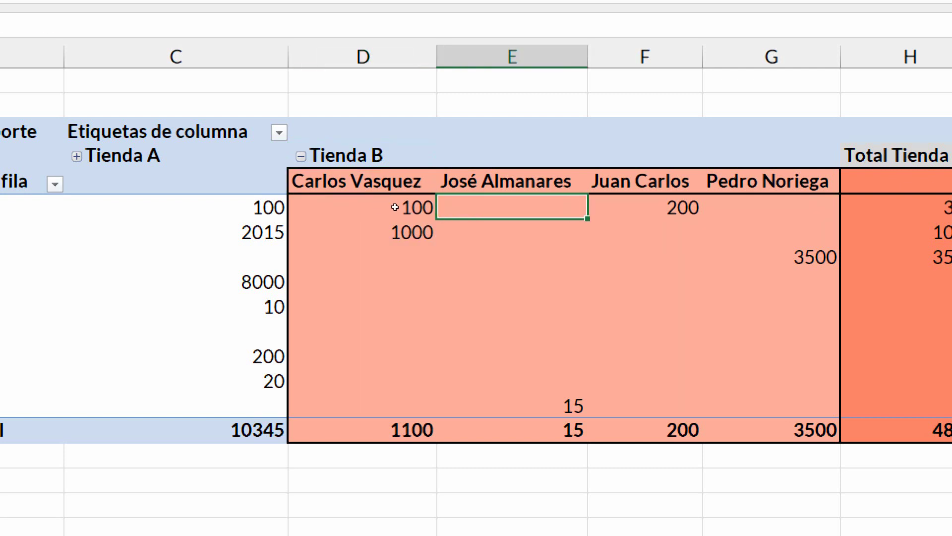
pyautogui.hscroll(3, 574, 208)
pyautogui.press('Right')
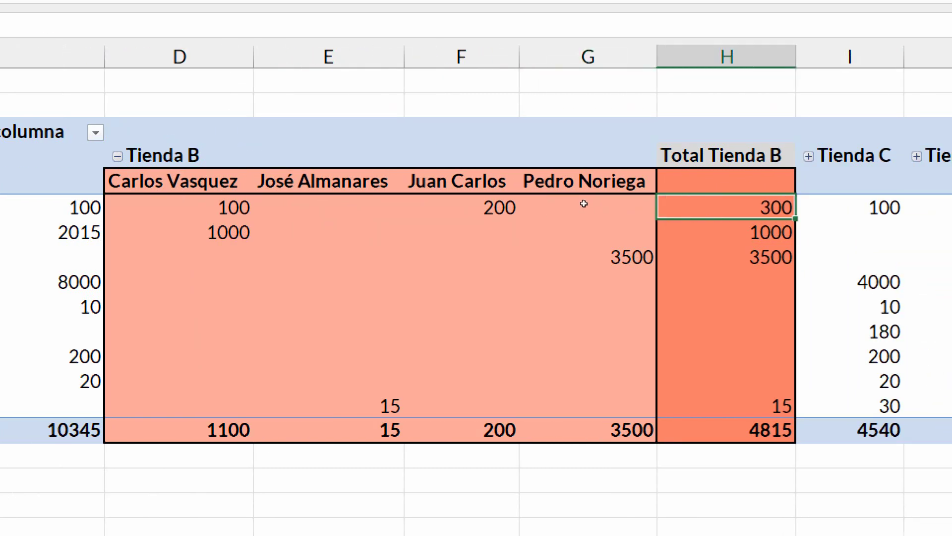
# Step: Highlight the Total Tienda B column from its header to the grand total, and collapse Tienda B
pyautogui.press('Up')
pyautogui.press('Up')
pyautogui.hotkey('shift', 'Down')
pyautogui.hotkey('shift', 'Down')
pyautogui.hotkey('shift', 'Down')
pyautogui.hotkey('shift', 'Down')
pyautogui.hotkey('shift', 'Down')
pyautogui.hotkey('shift', 'Down')
pyautogui.hotkey('shift', 'Down')
pyautogui.hotkey('shift', 'Down')
pyautogui.hotkey('shift', 'Down')
pyautogui.hotkey('shift', 'Down')
pyautogui.hotkey('shift', 'Down')
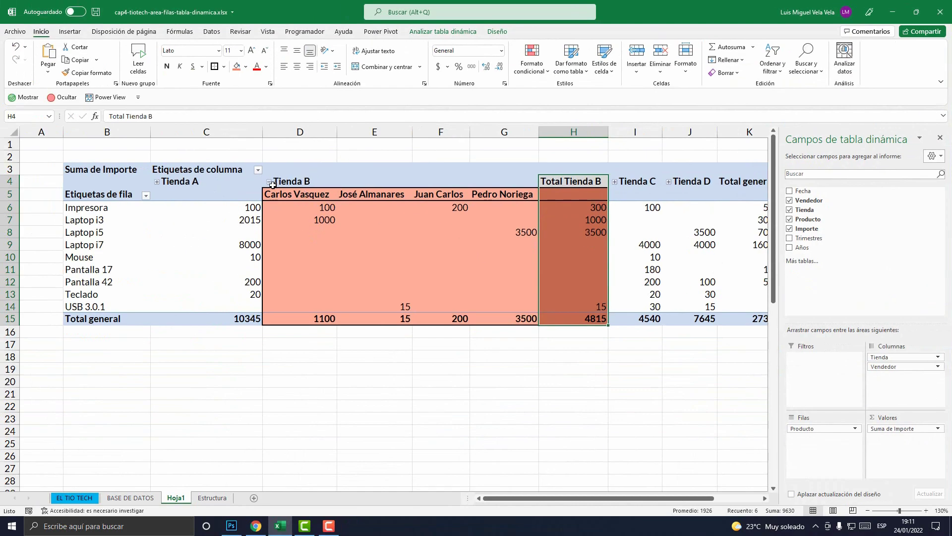
pyautogui.click(117, 156)
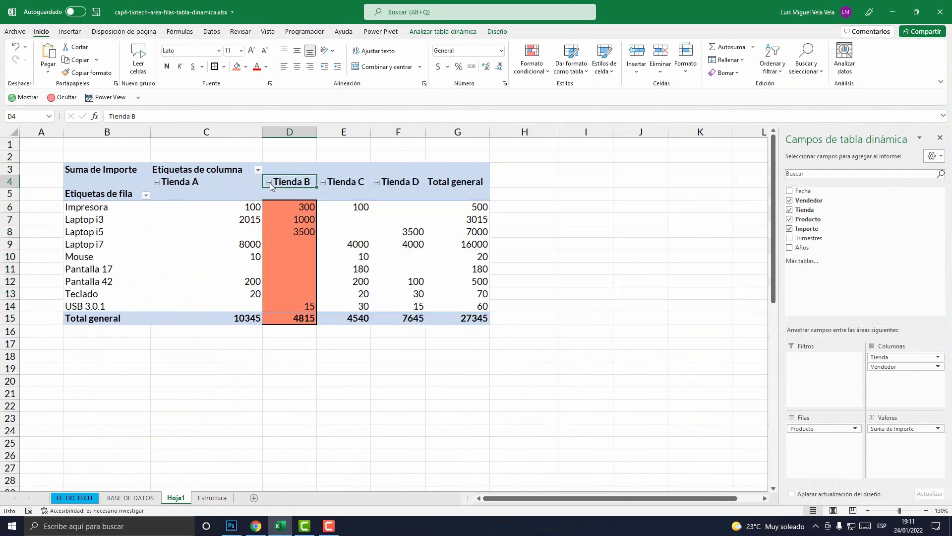
# Step: Expand Tienda C and Tienda D one at a time to view their sellers, collapsing each again
pyautogui.click(324, 182)
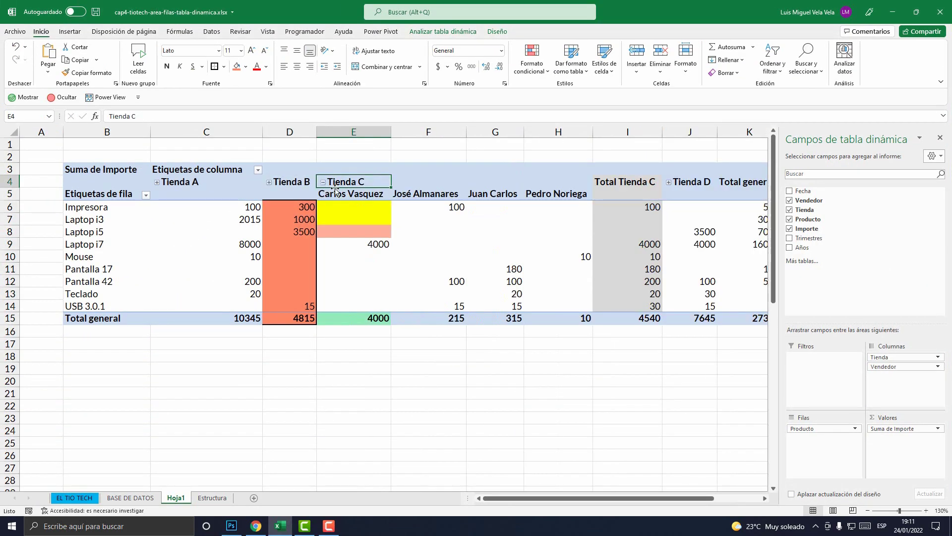
pyautogui.click(323, 182)
pyautogui.click(377, 183)
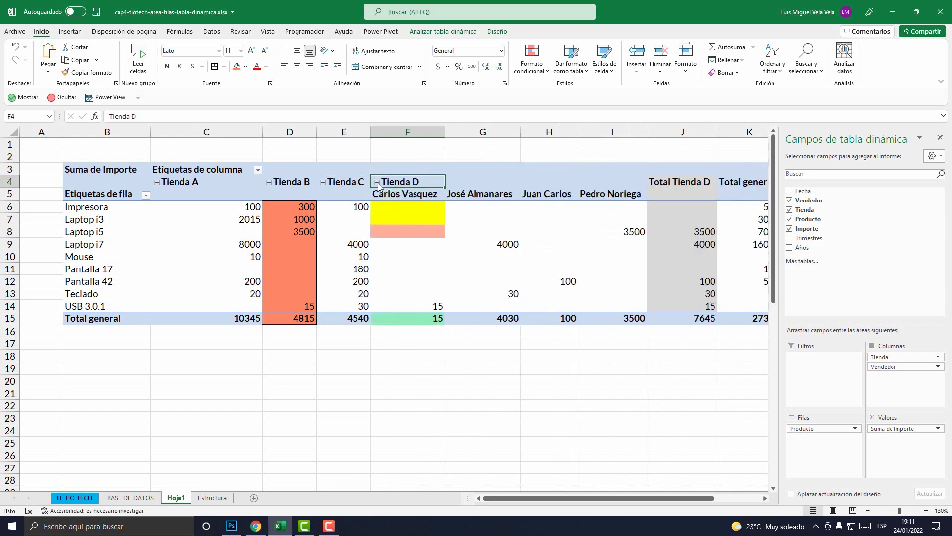
pyautogui.click(378, 183)
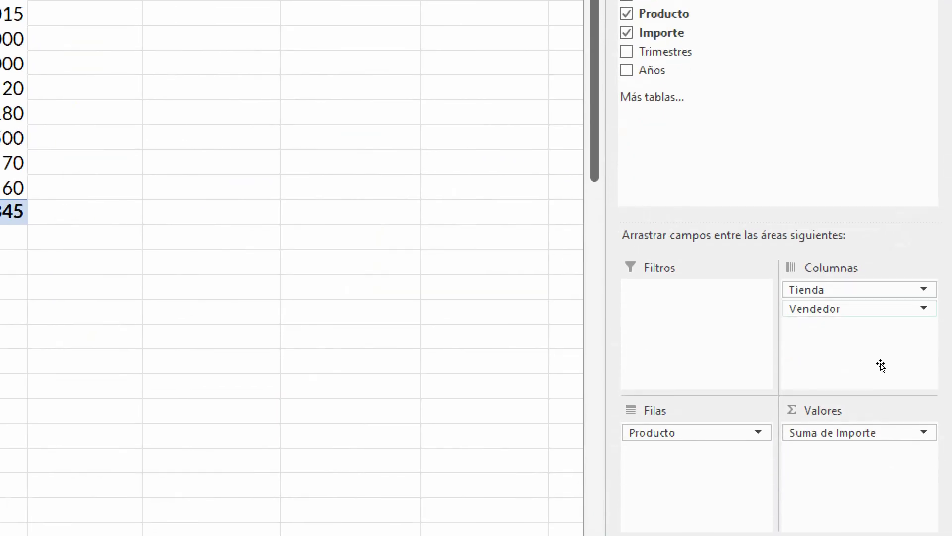
# Step: Move Tienda from Columnas to Filas above Producto, and expand Tienda A to review its products by seller
pyautogui.moveTo(853, 290); pyautogui.dragTo(802, 425)
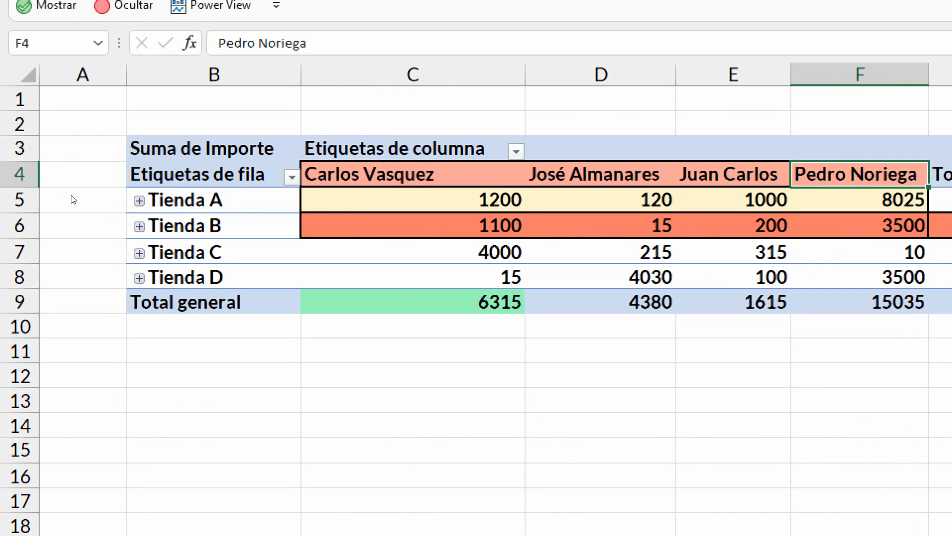
pyautogui.click(139, 200)
pyautogui.moveTo(208, 226); pyautogui.dragTo(209, 349)
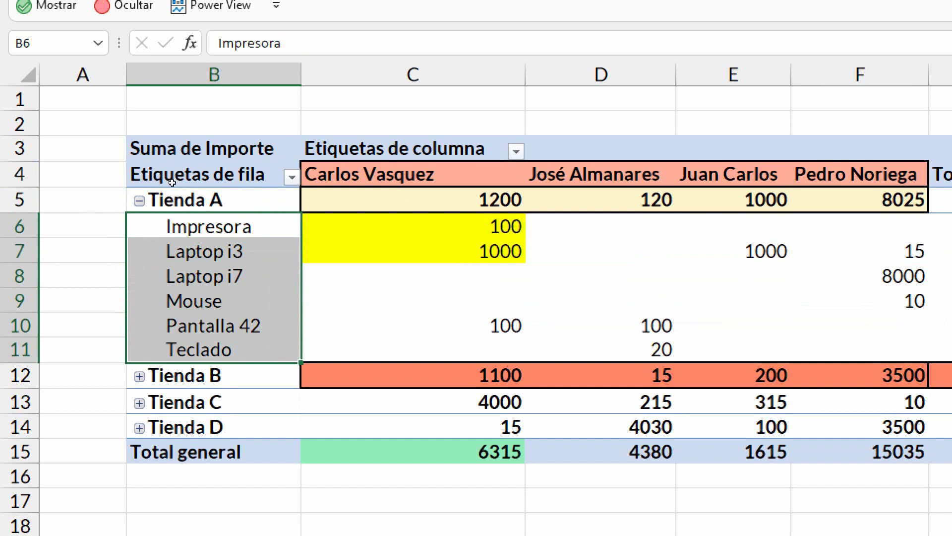
pyautogui.moveTo(377, 173)
pyautogui.mouseDown()
pyautogui.moveTo(377, 300)
pyautogui.moveTo(733, 350)
pyautogui.moveTo(860, 350)
pyautogui.mouseUp()
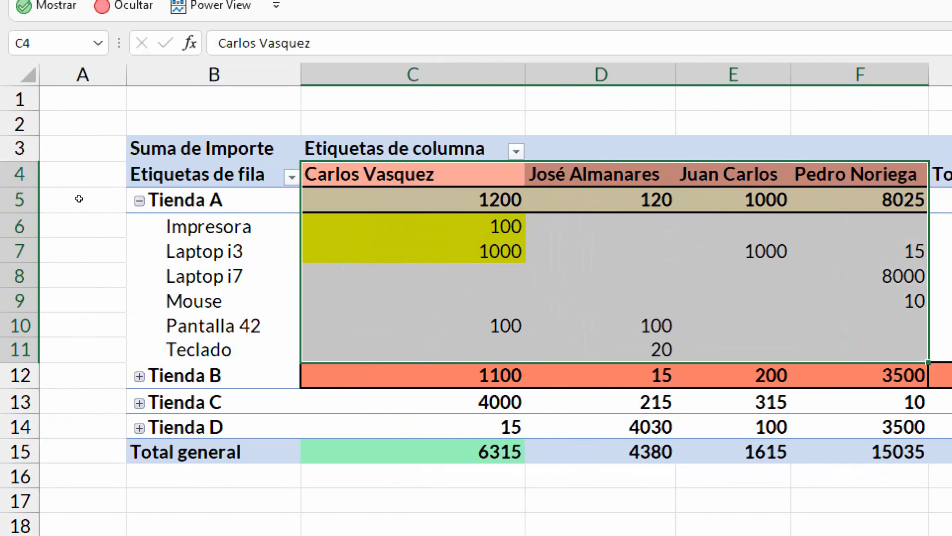
# Step: Collapse Tienda A to check its totals per seller in row 5, and expand it again
pyautogui.click(138, 200)
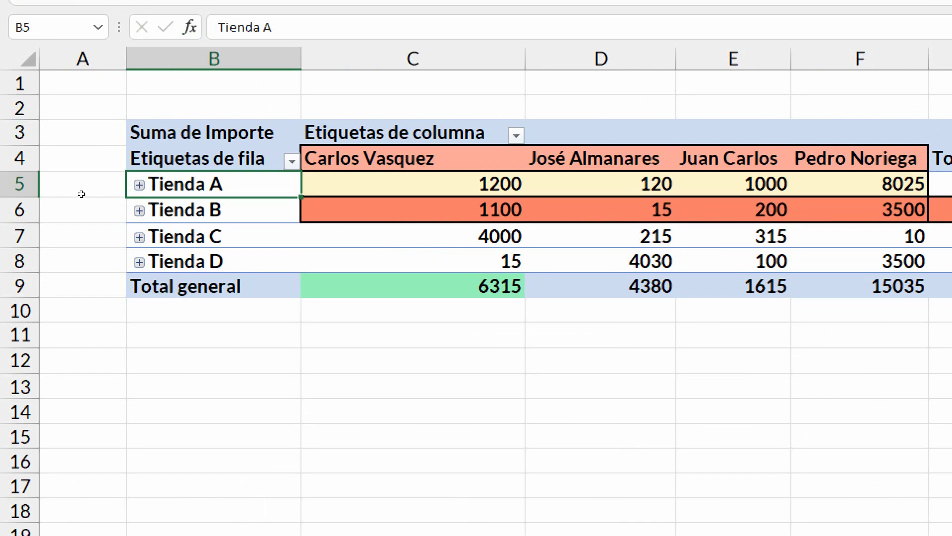
pyautogui.hotkey('shift', 'Right')
pyautogui.hotkey('shift', 'Right')
pyautogui.hotkey('shift', 'Right')
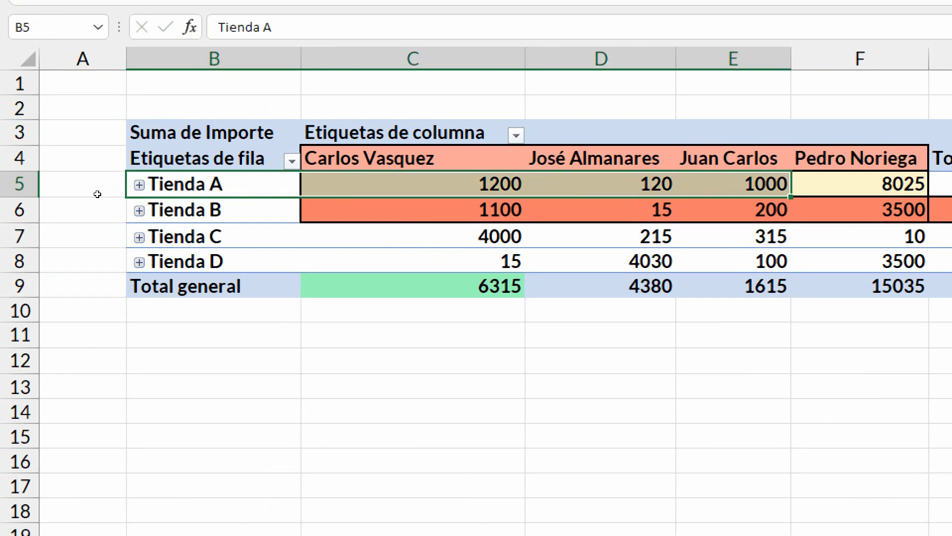
pyautogui.hotkey('ctrl', 'z')
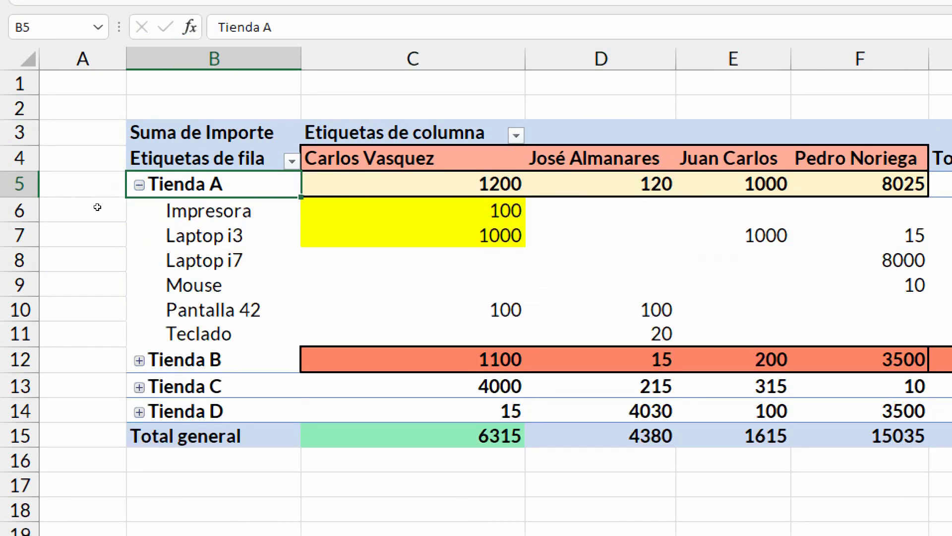
# Step: Highlight the products nested under Tienda A, from Impresora to Teclado
pyautogui.press('Down')
pyautogui.hotkey('shift', 'Down')
pyautogui.hotkey('shift', 'Down')
pyautogui.hotkey('shift', 'Down')
pyautogui.hotkey('shift', 'Down')
pyautogui.hotkey('shift', 'Down')
pyautogui.hotkey('shift', 'Up')
pyautogui.hotkey('shift', 'Up')
pyautogui.hotkey('shift', 'Up')
pyautogui.hotkey('shift', 'Up')
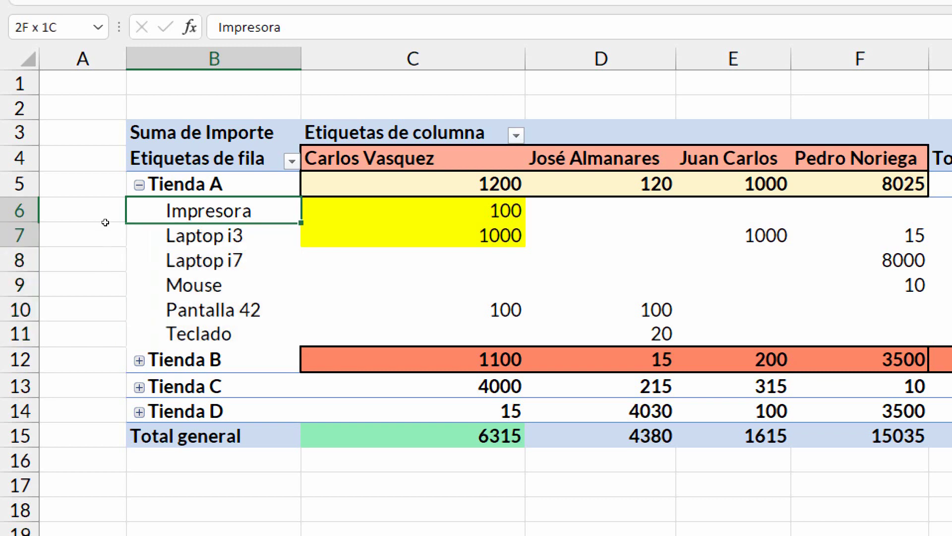
pyautogui.hotkey('shift', 'Down')
pyautogui.hotkey('shift', 'Down')
pyautogui.hotkey('shift', 'Down')
pyautogui.hotkey('shift', 'Down')
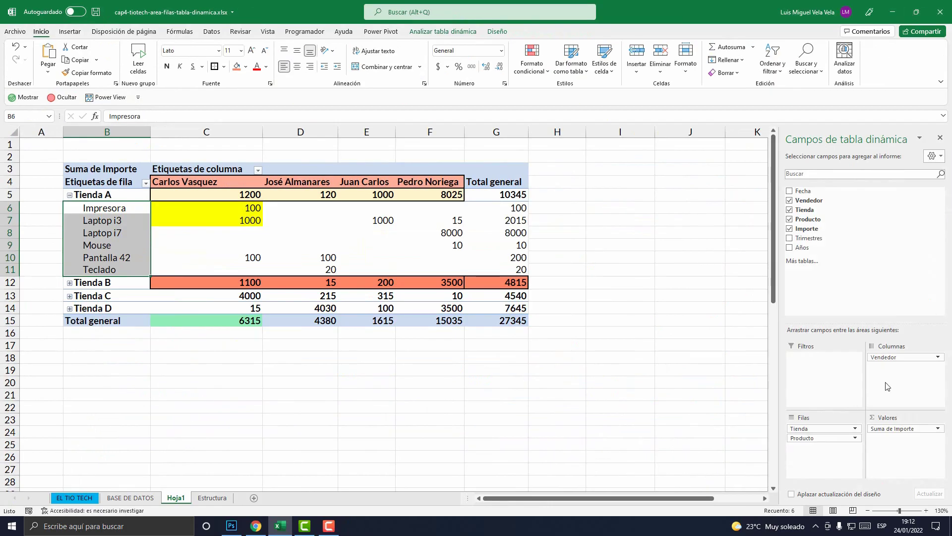